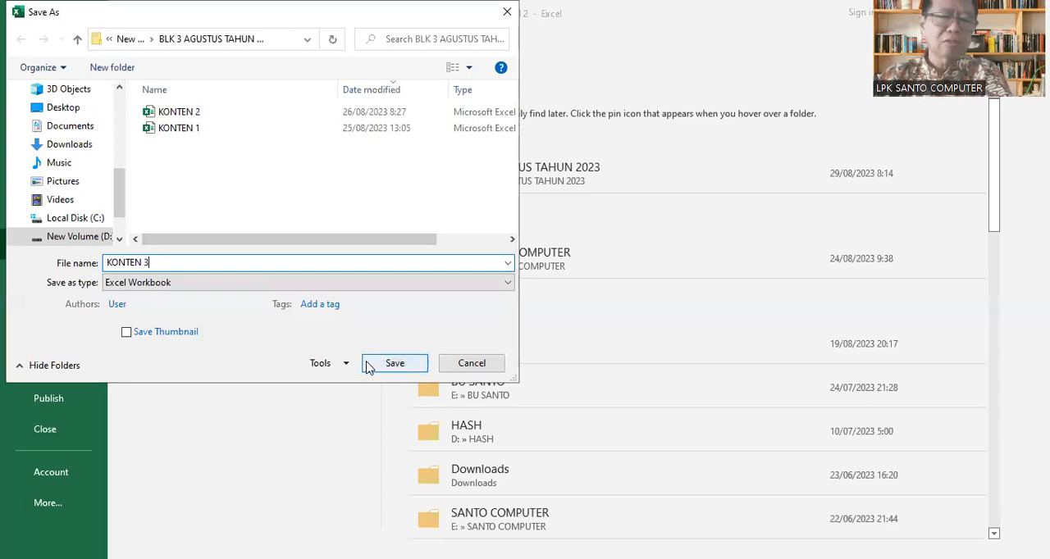
- Try out the password-to-open field in General Options for saving the workbook as KONTEN 3, and return to the worksheet without saving
click(347, 366)
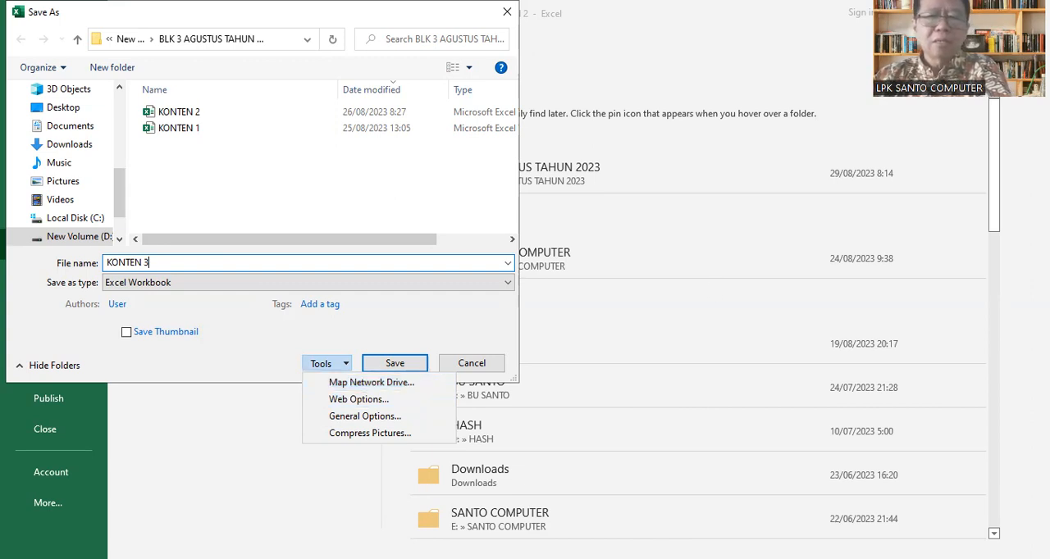
click(480, 335)
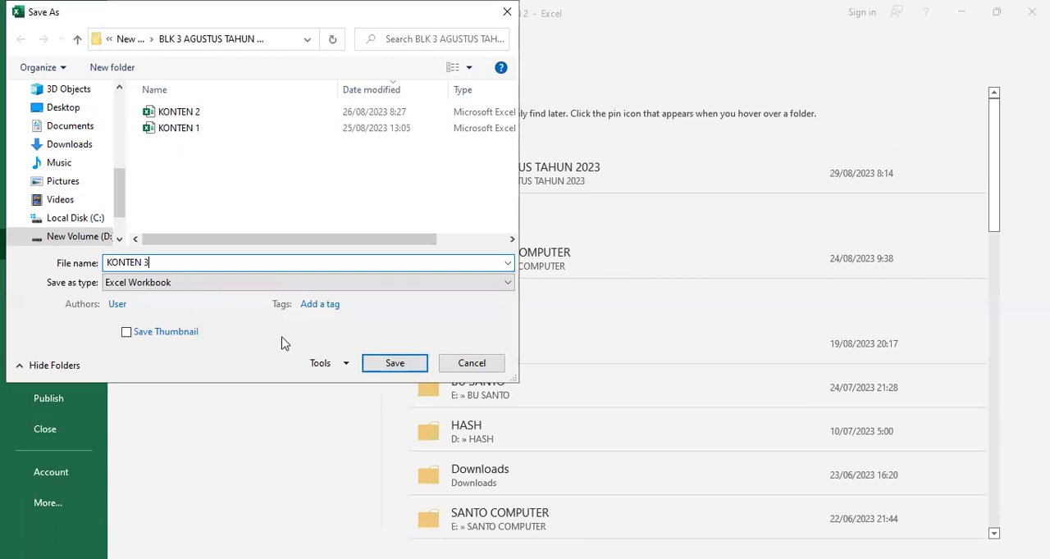
click(345, 367)
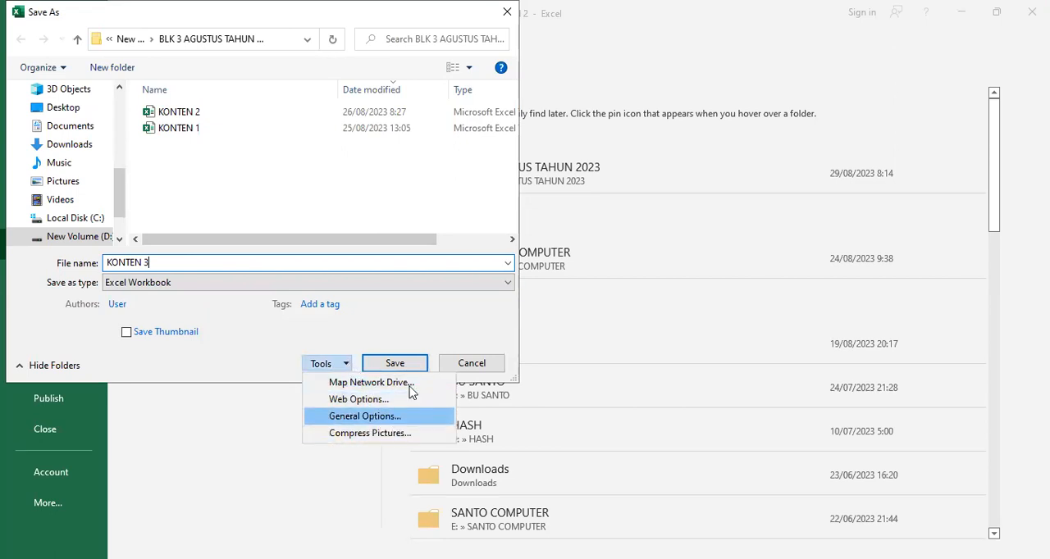
click(396, 422)
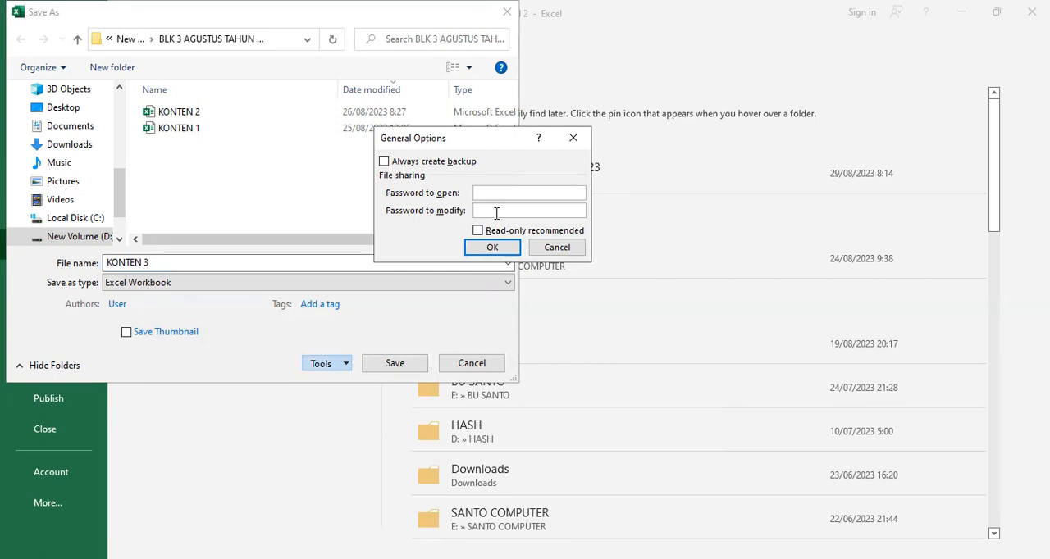
click(495, 191)
text(••••••••••)
key(BackSpace)
key(BackSpace)
key(BackSpace)
key(BackSpace)
key(BackSpace)
key(BackSpace)
key(BackSpace)
key(BackSpace)
key(BackSpace)
key(BackSpace)
text(12)
key(BackSpace)
click(558, 250)
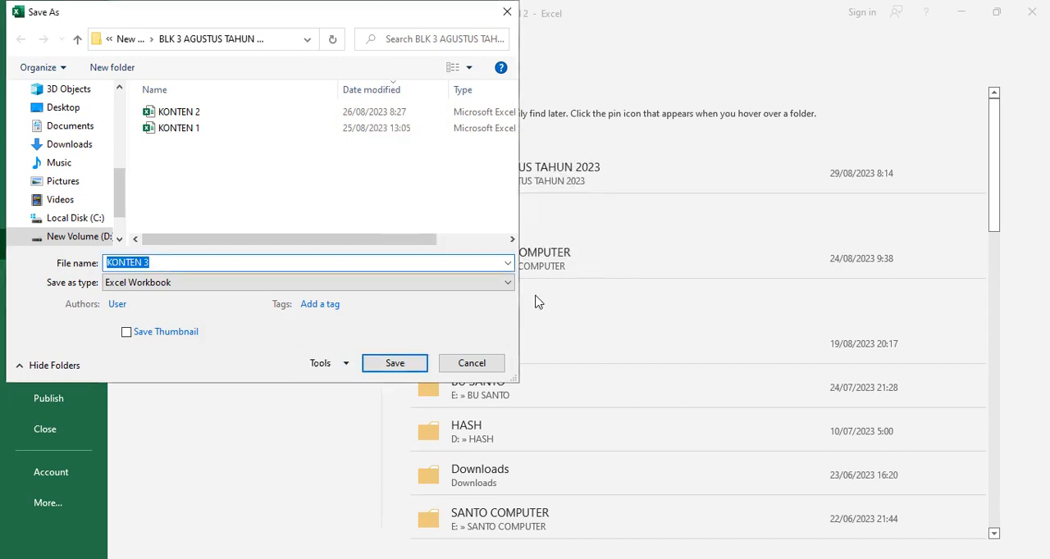
click(484, 370)
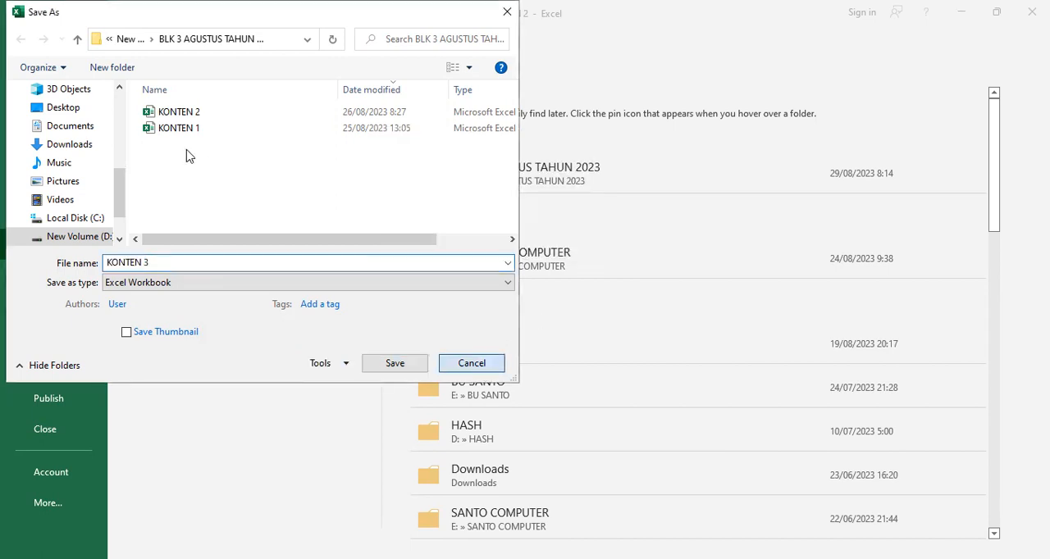
click(29, 47)
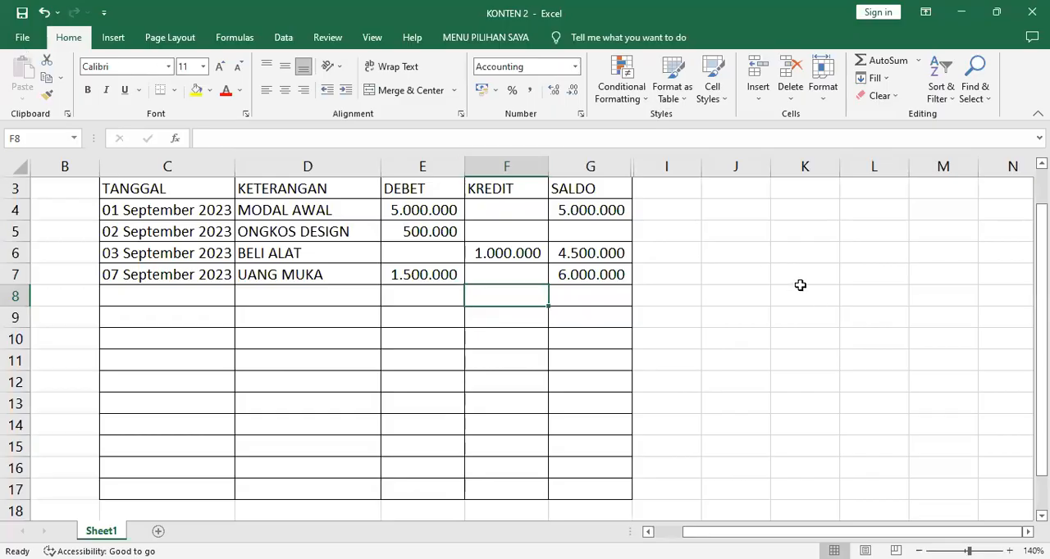
- Enter the sample description ASDFASDF in cell D11 of the KETERANGAN column
scroll(764, 380, up, 1)
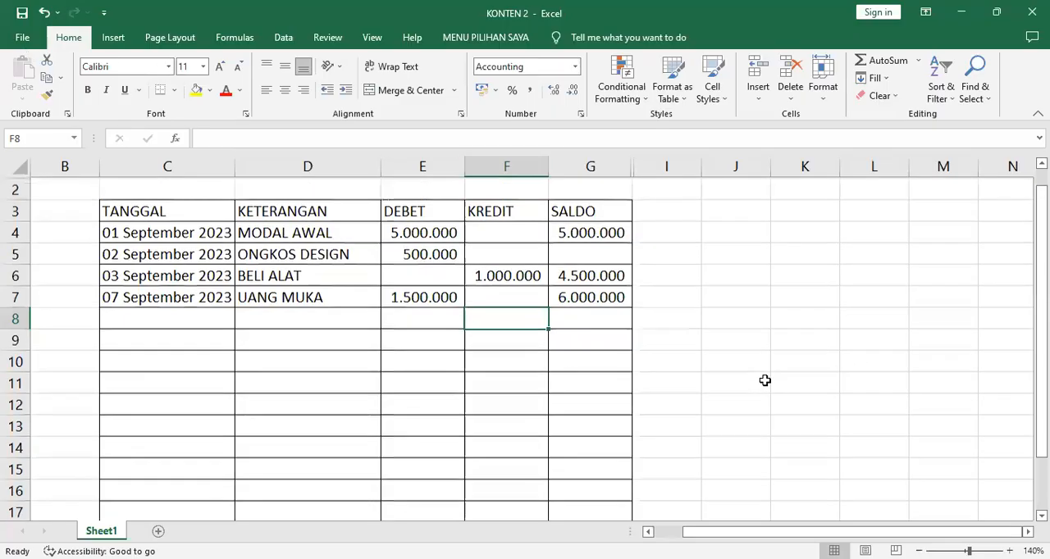
scroll(564, 349, down, 1)
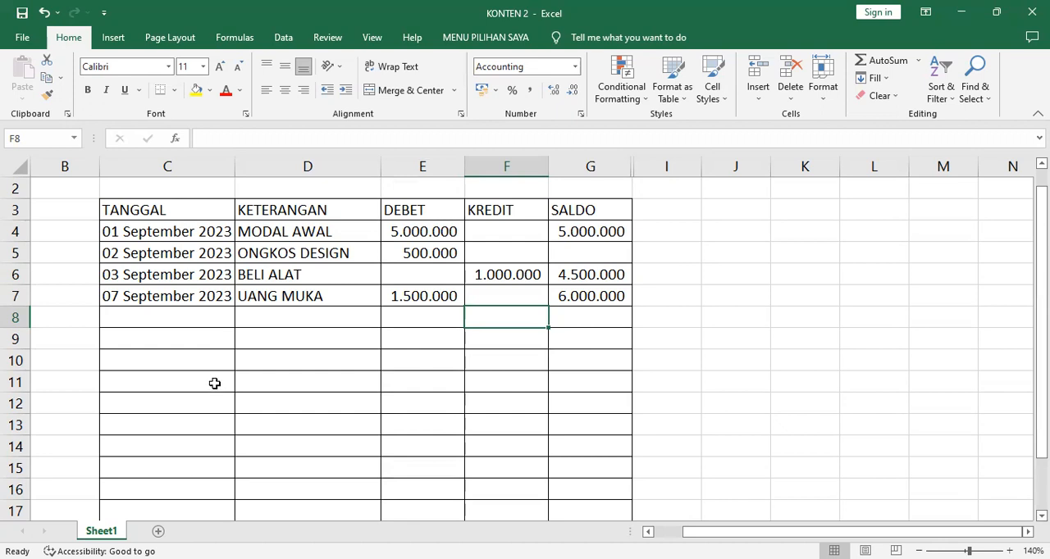
click(271, 385)
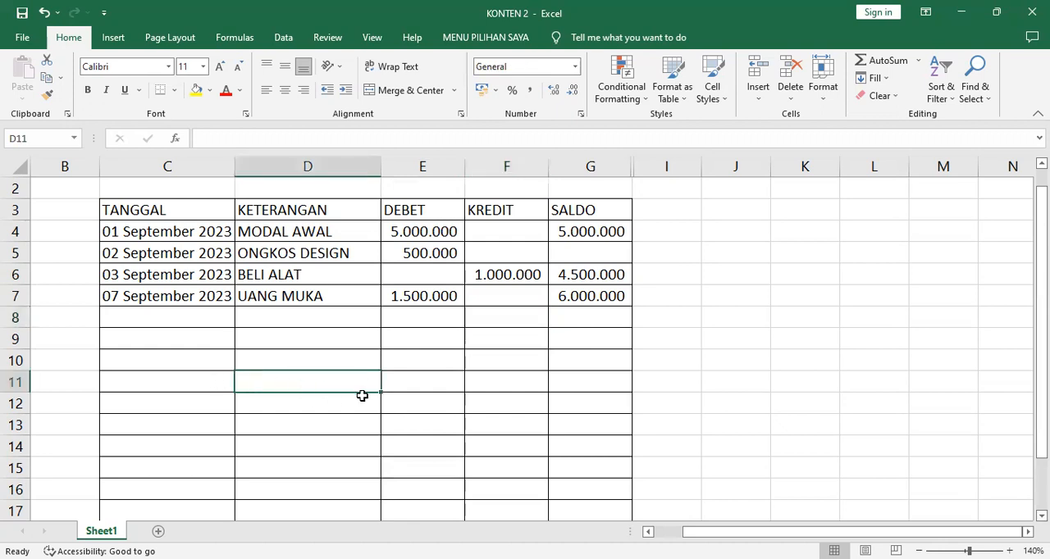
text(ASDFASDF)
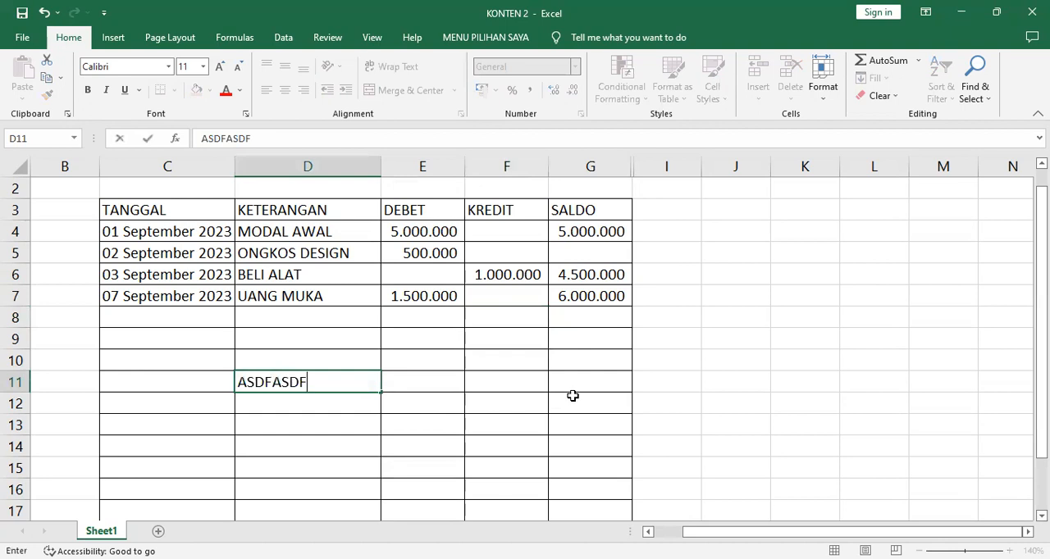
key(Return)
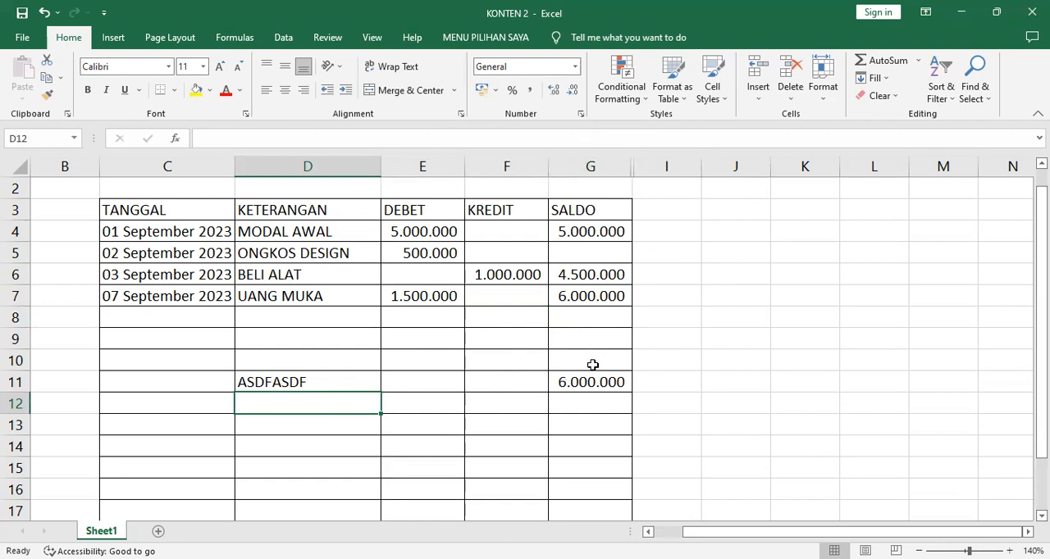
- Enter a credit of 500.000 in cell F11 for the ASDFASDF row
click(304, 382)
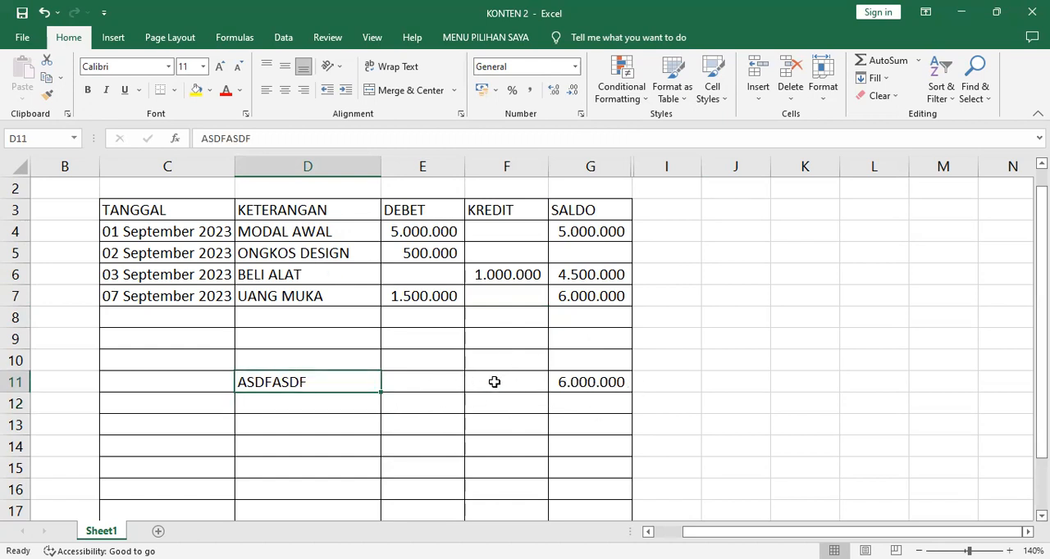
click(417, 379)
click(499, 382)
click(426, 384)
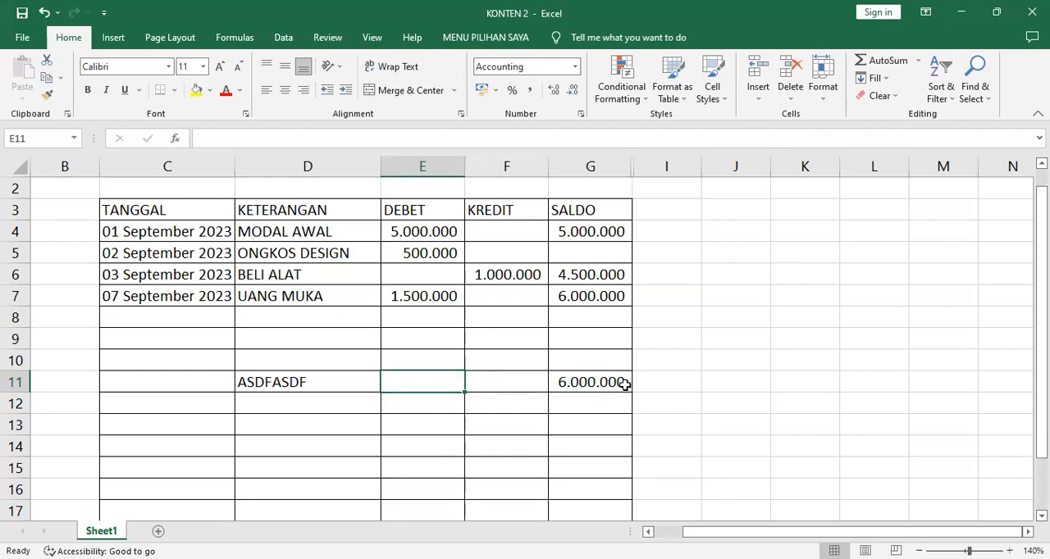
click(515, 379)
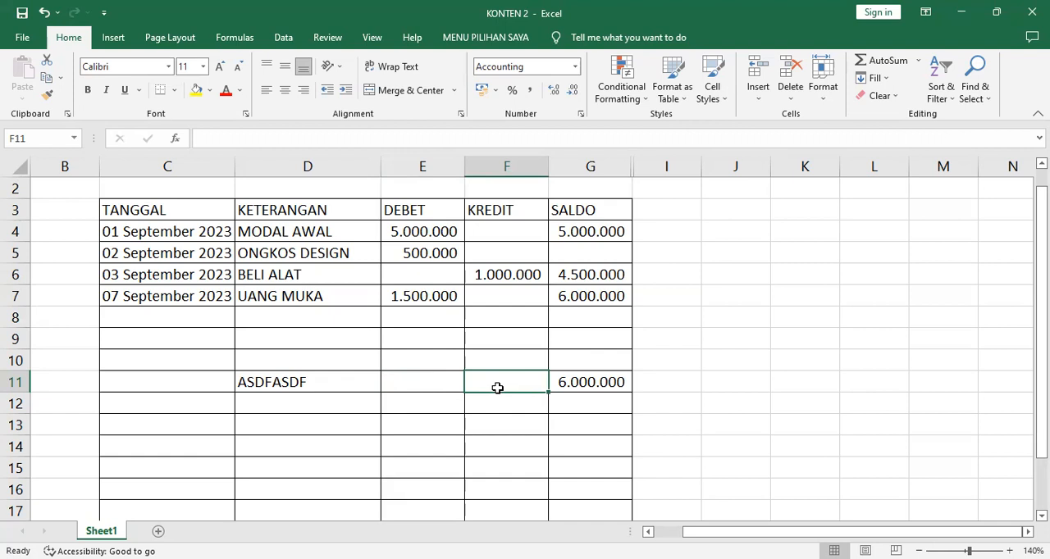
text(50)
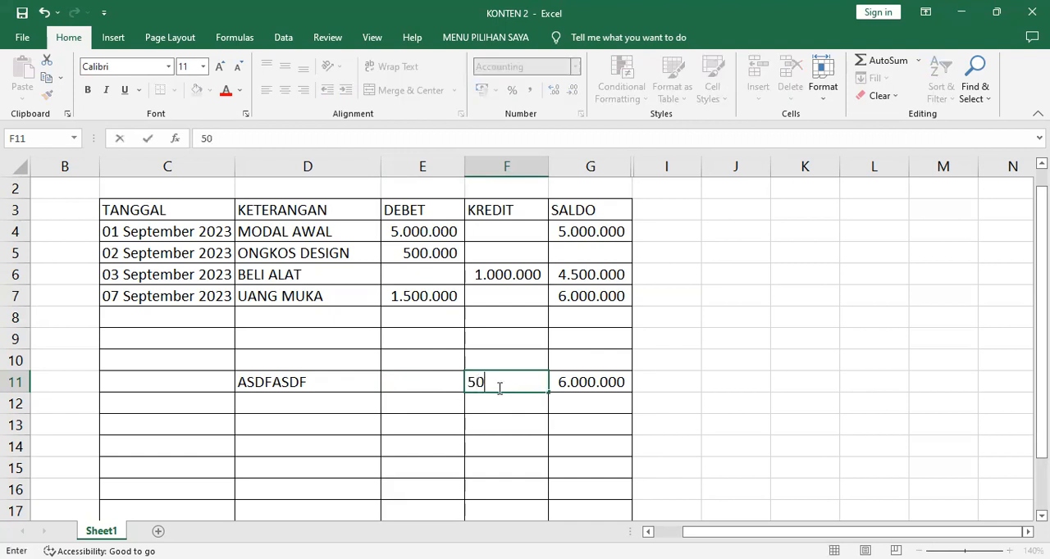
text(0.000)
key(Return)
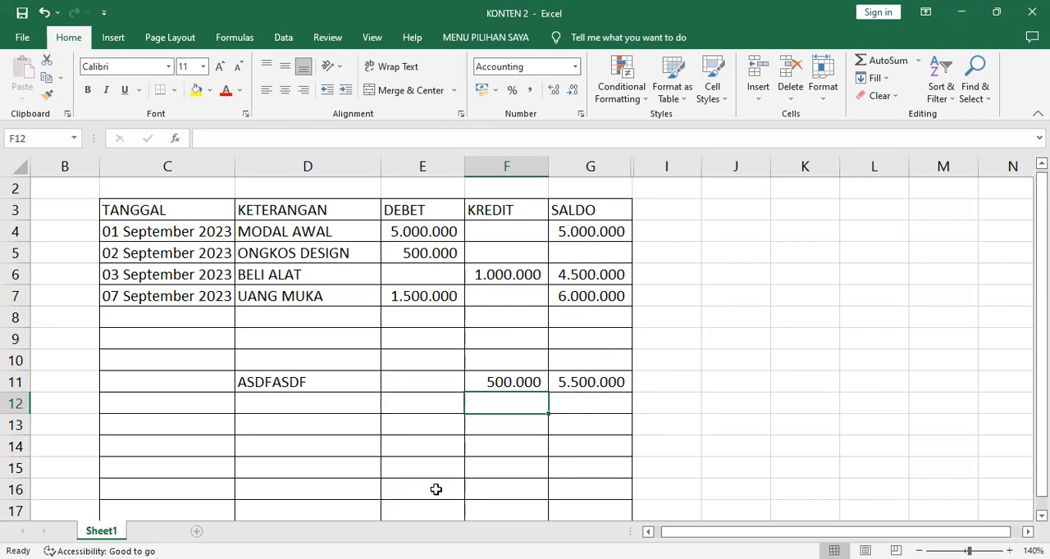
- Add two new blank worksheets after Sheet1 and set the zoom of each to 130%
key(shift+F11)
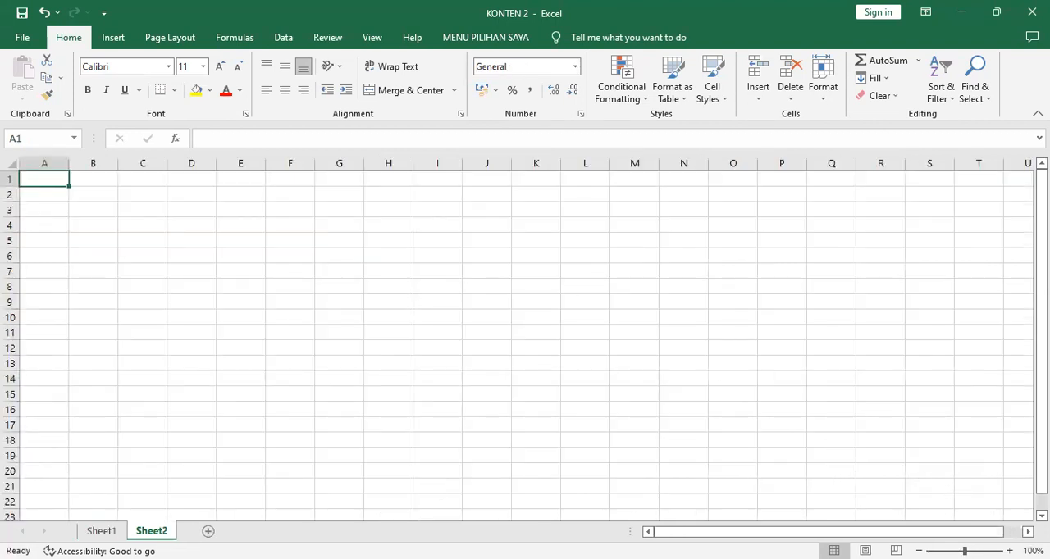
click(1009, 551)
click(1009, 551)
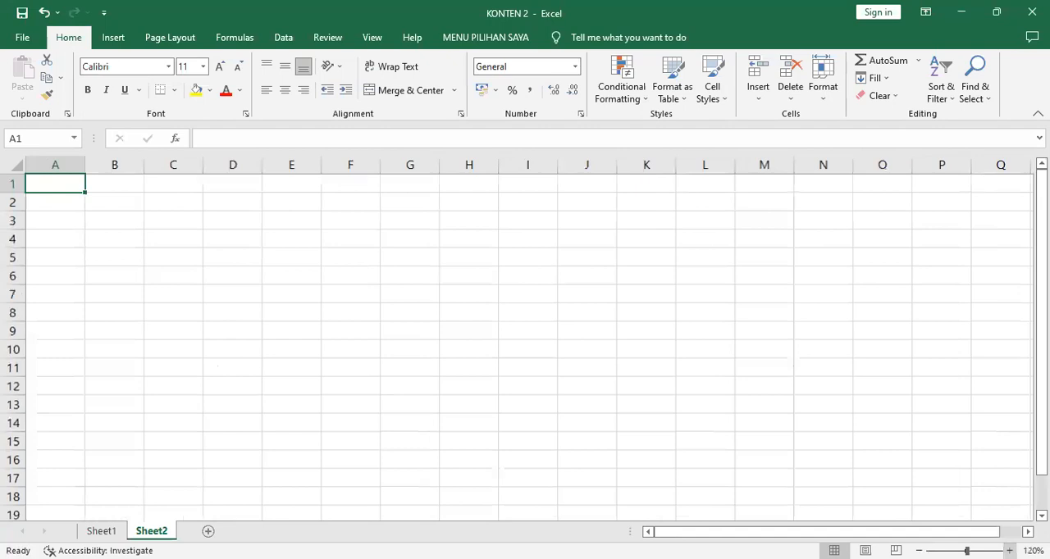
click(1009, 551)
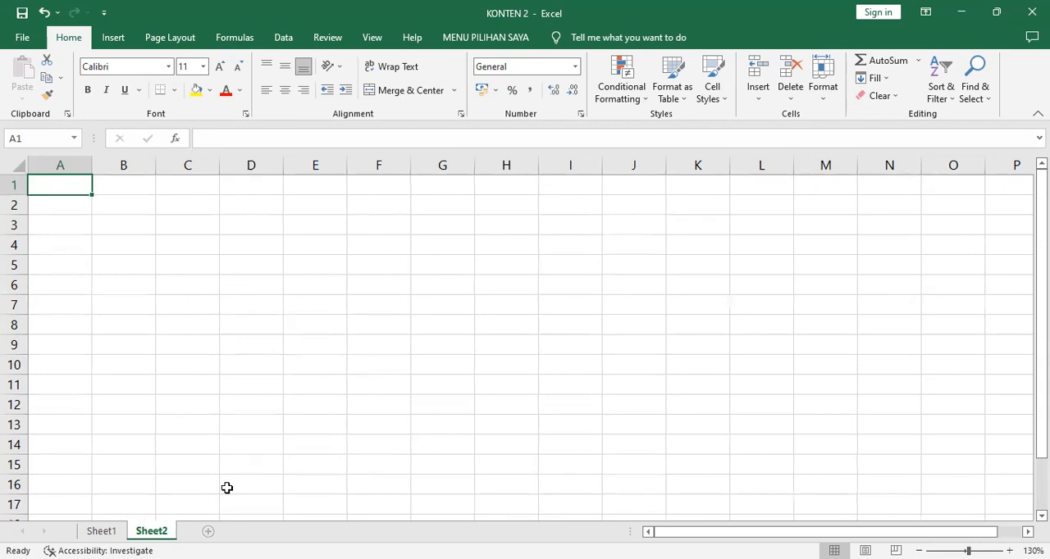
click(207, 531)
click(1010, 551)
click(1009, 552)
click(1010, 551)
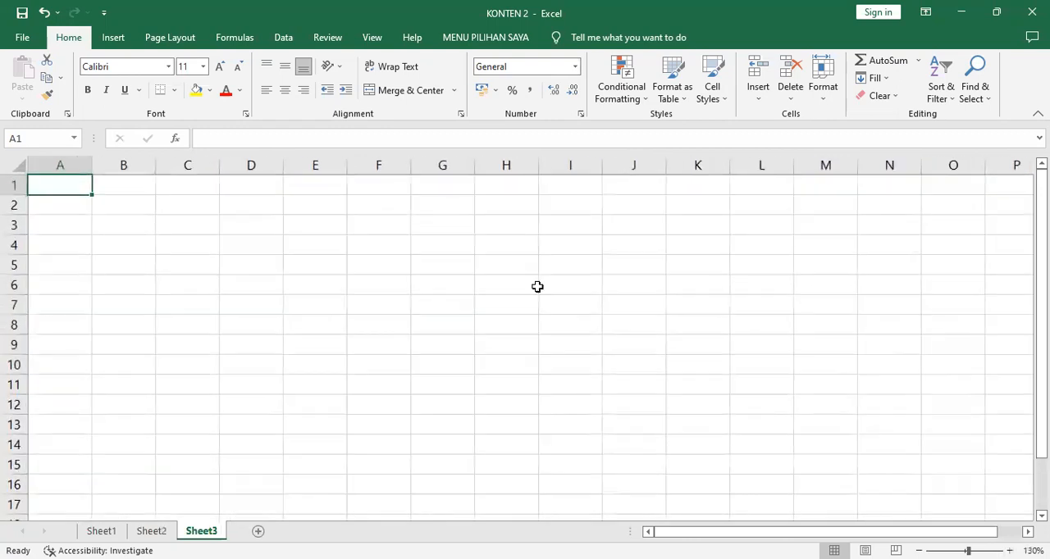
- Enter the code BR1 in cell F1 and fill the series down to BR9 in F9
click(385, 187)
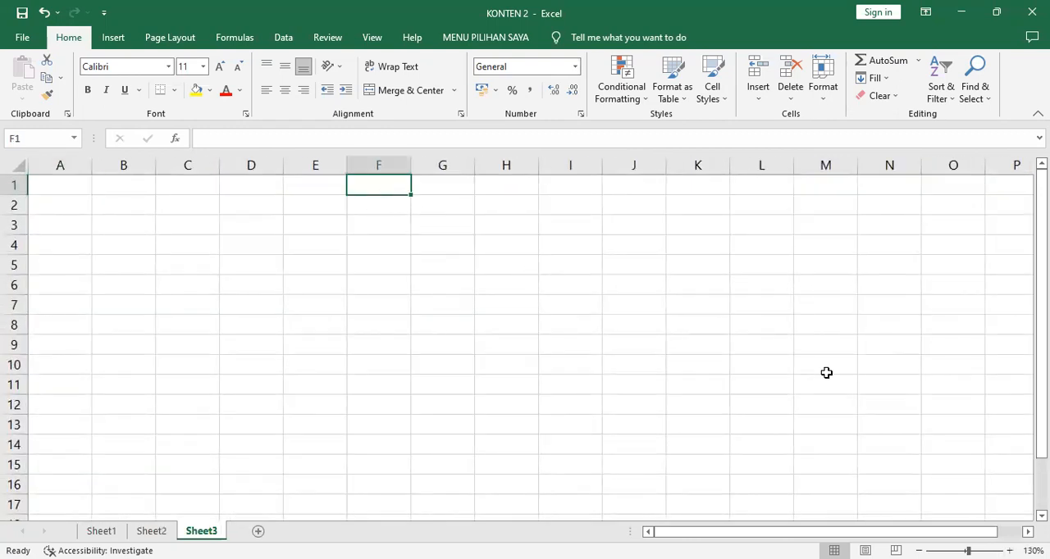
text(BR)
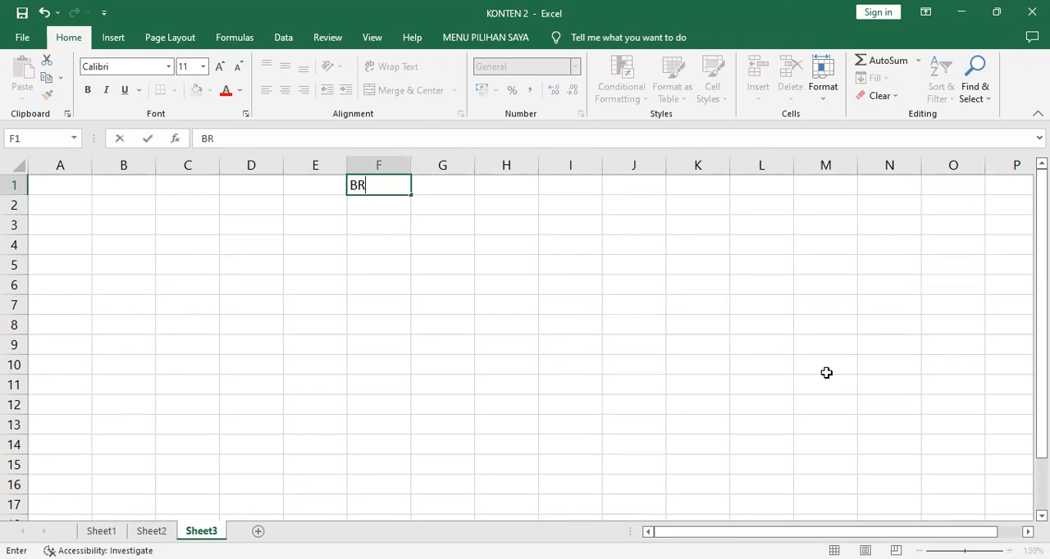
text(1)
key(Return)
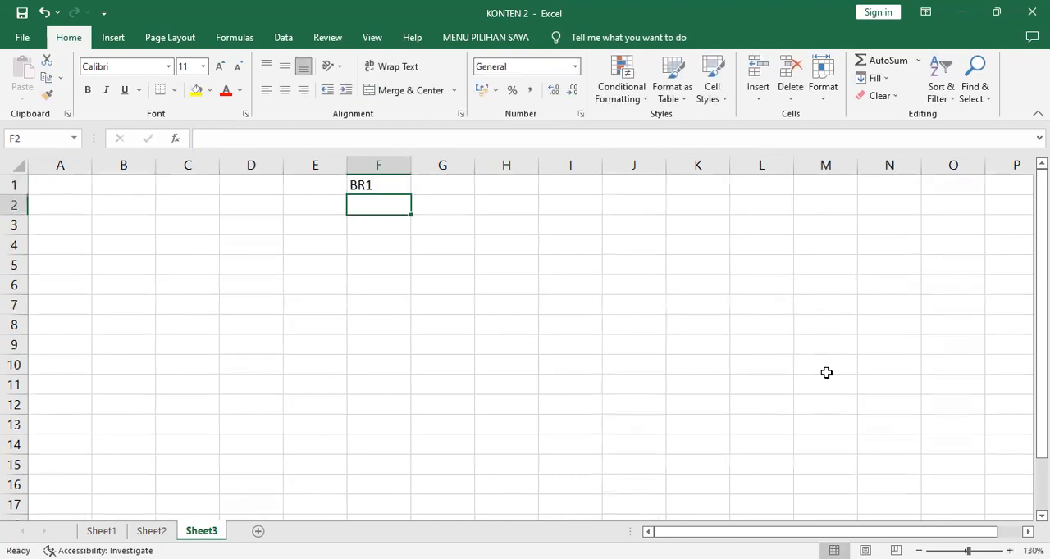
click(399, 184)
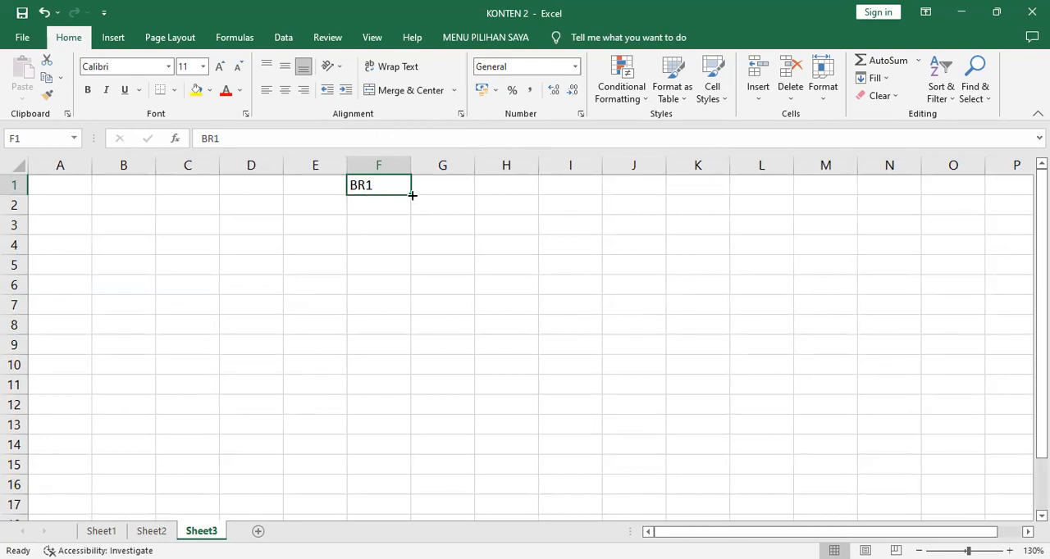
drag(412, 195, 406, 265)
drag(404, 348, 405, 348)
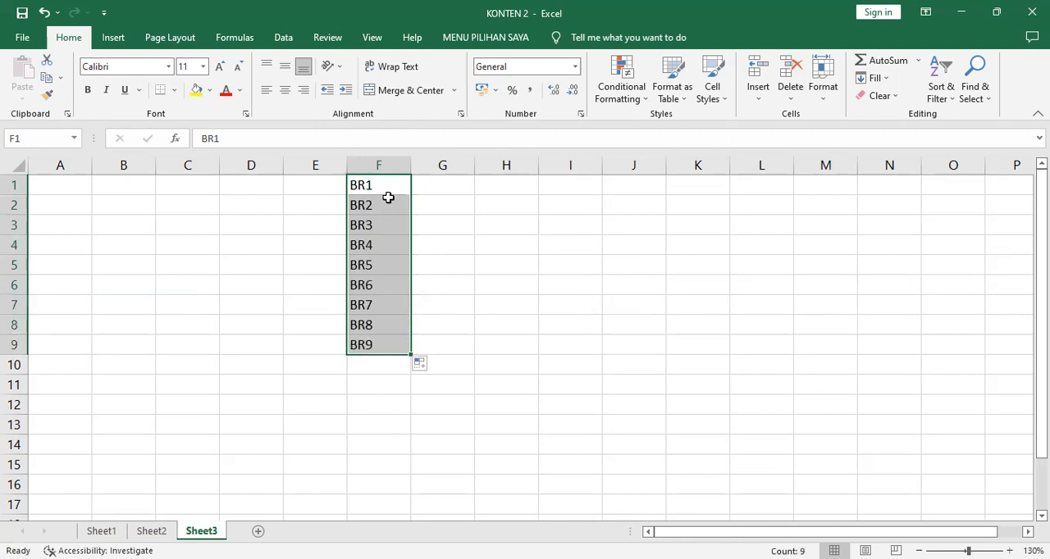
- Enter the item names BERAS, TEPUNG, COKLAT, SUSU and KOPI in cells G1 to G5 beside their codes
click(437, 187)
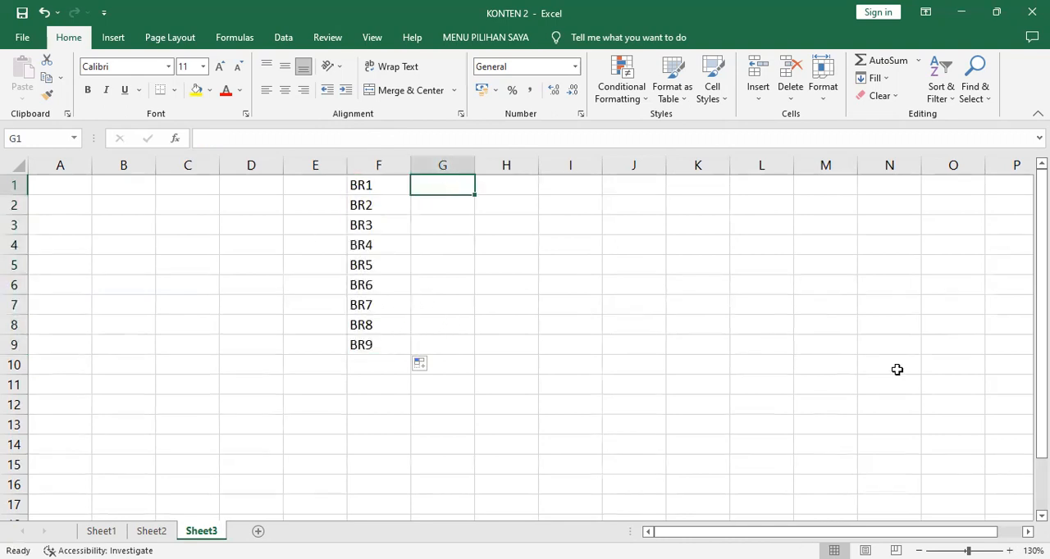
text(BERAS)
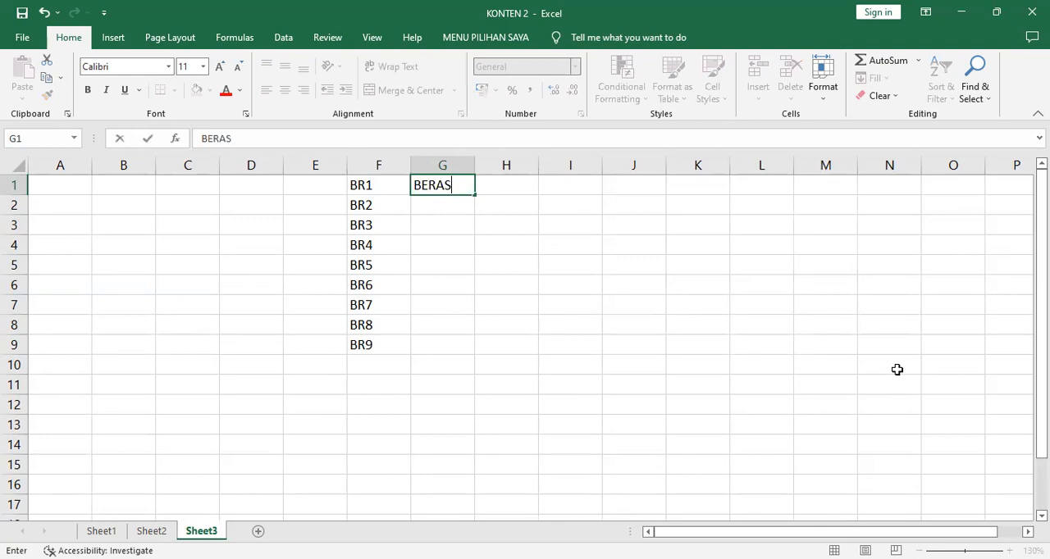
key(Return)
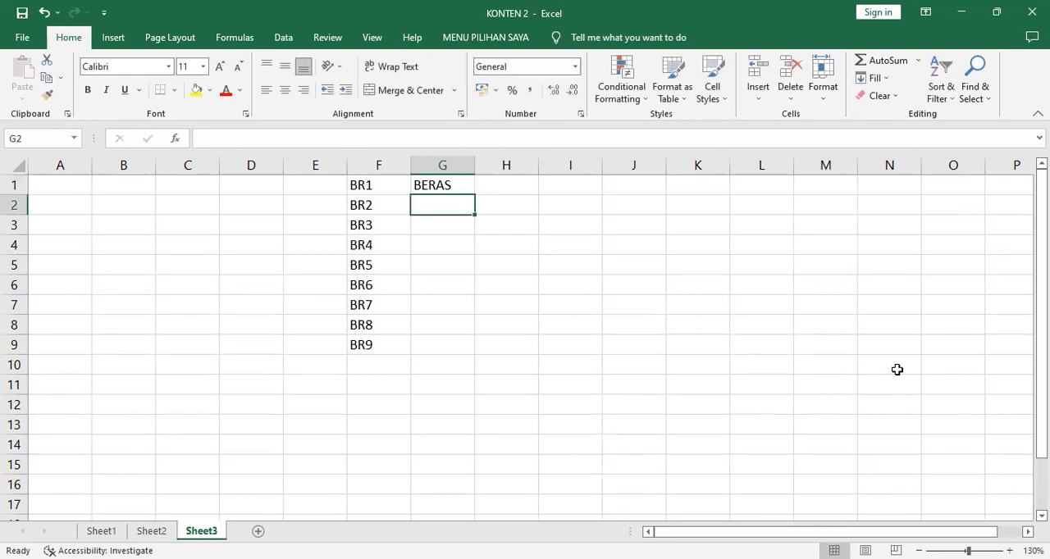
text(TEPUNG)
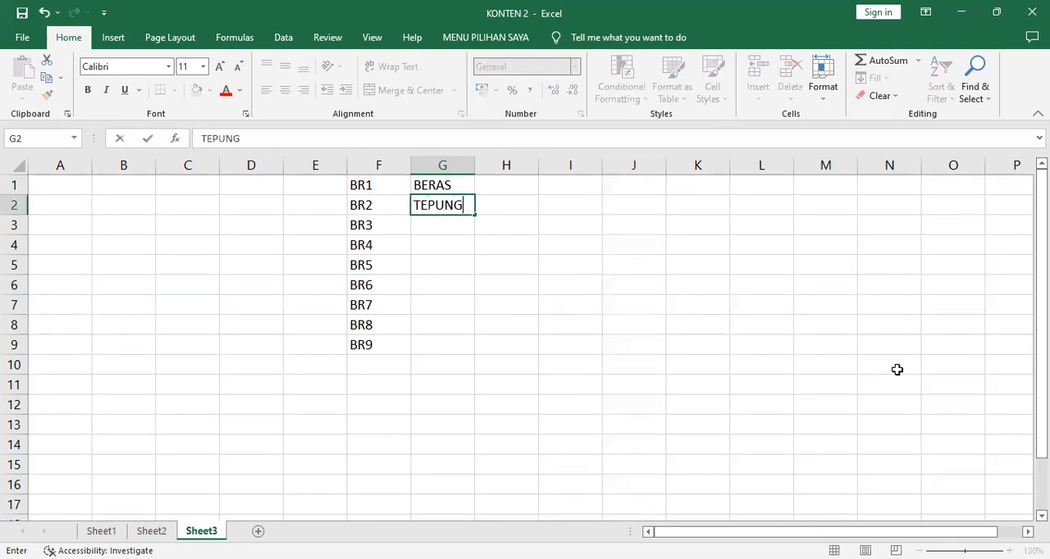
key(Return)
text(COKLAT)
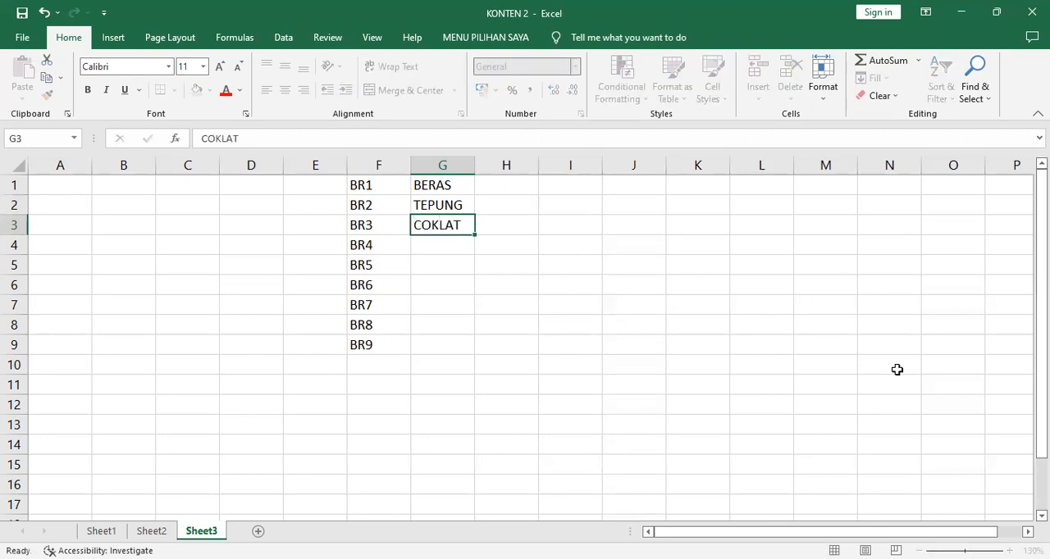
key(Return)
text(SUSU)
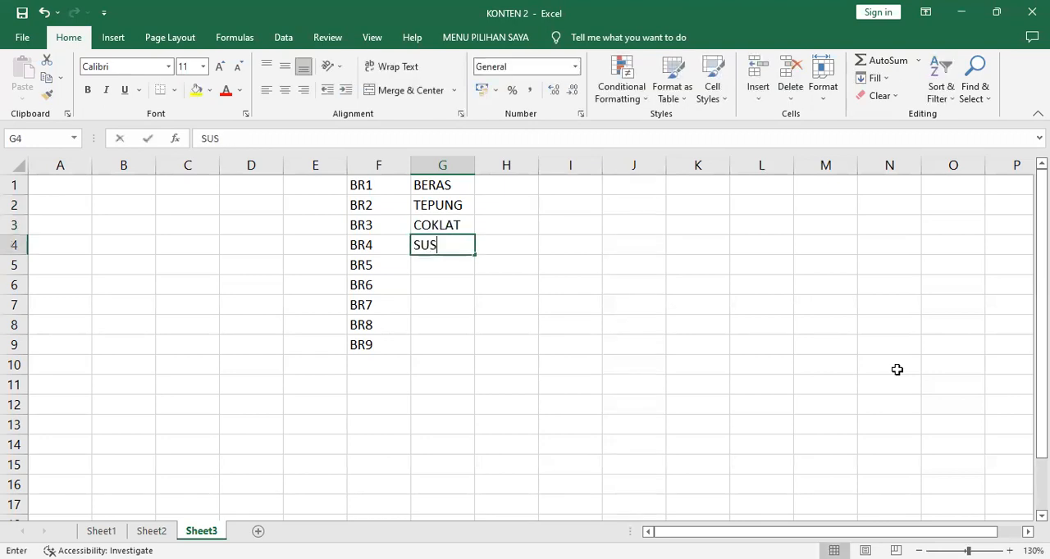
key(Return)
text(KOPI)
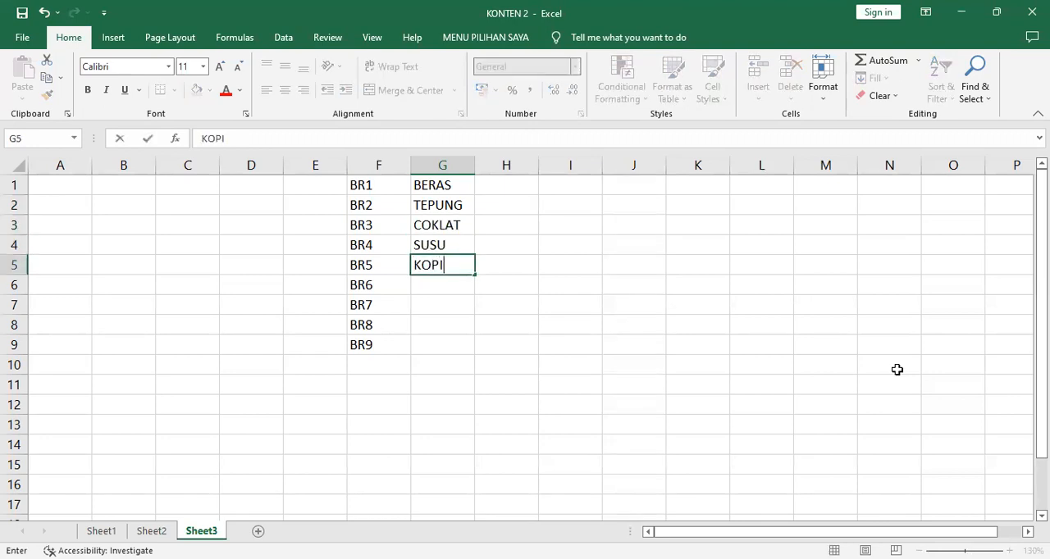
key(Return)
- Enter MINYAK, GULA, MENTEGA and GARAM in cells G6 to G9, and autofit the width of column G
text(MINYAK)
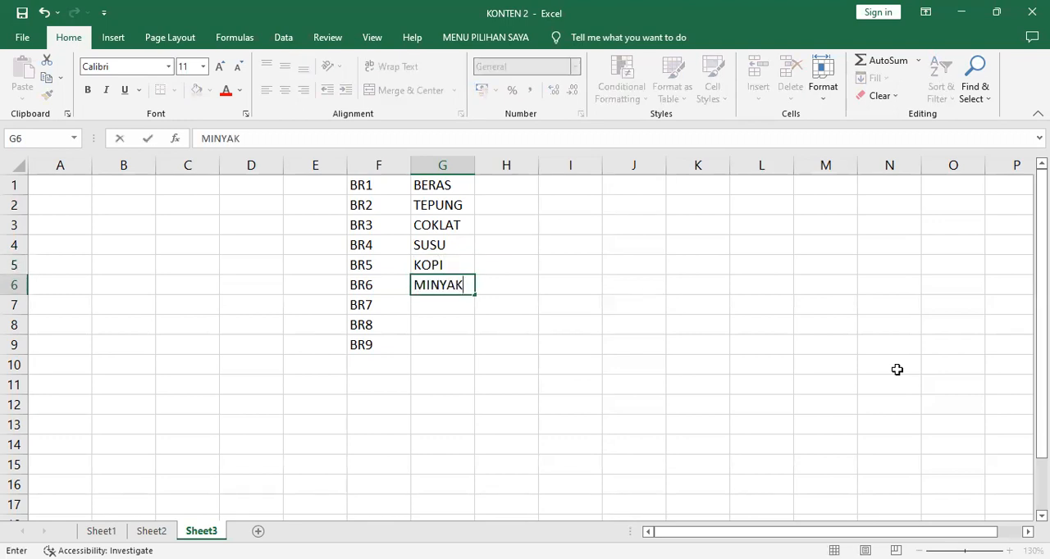
key(Return)
text(GULA)
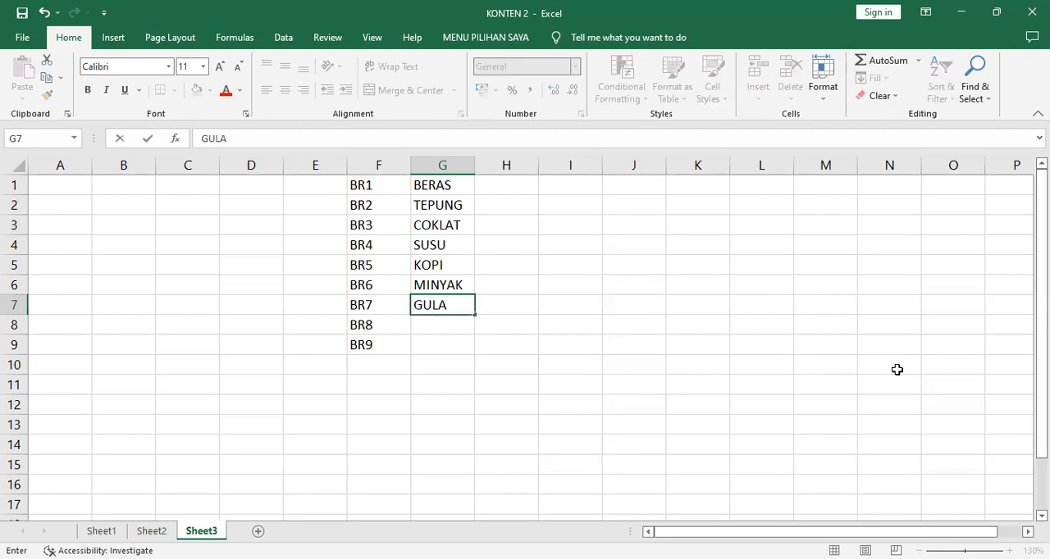
key(Return)
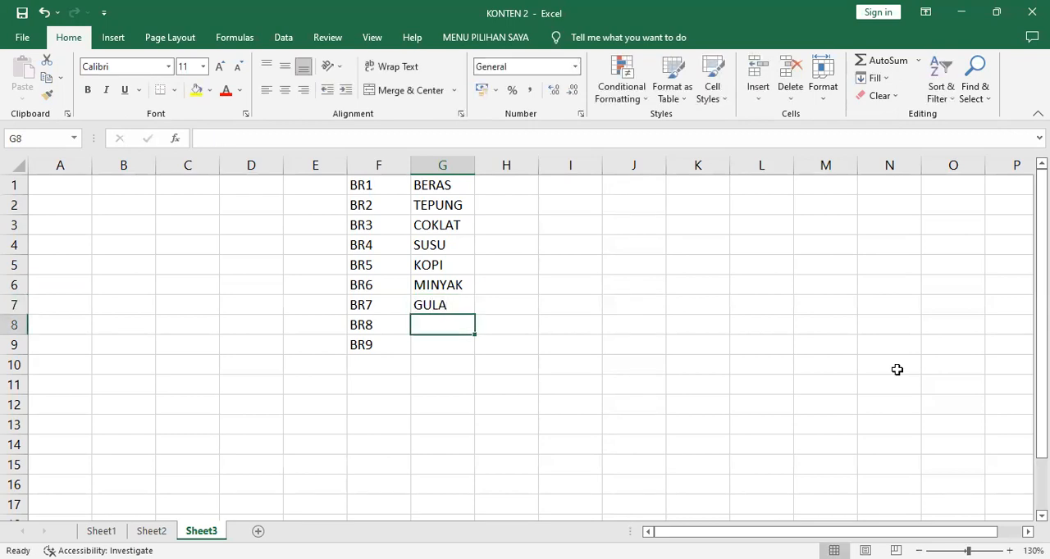
text(MENT)
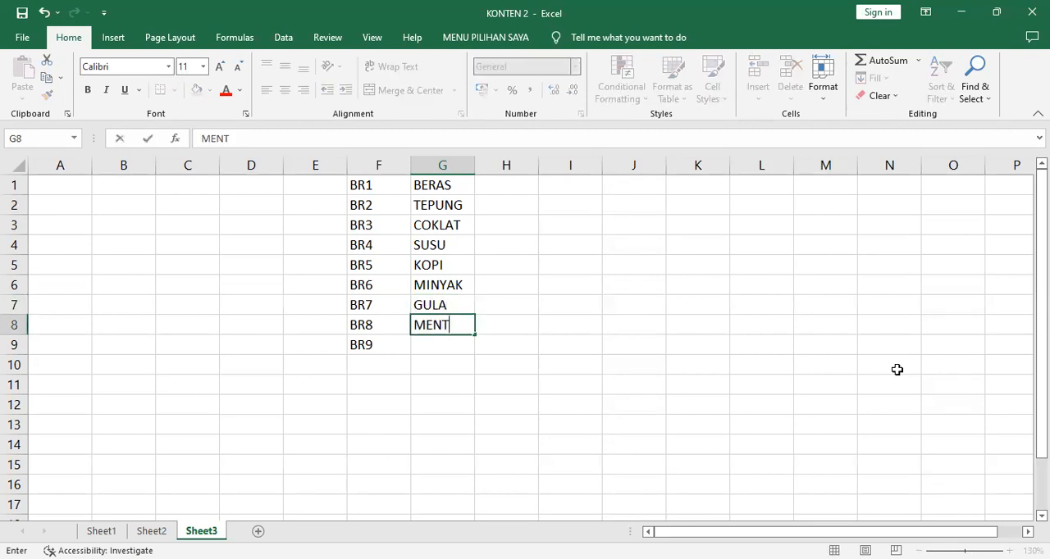
text(EGA)
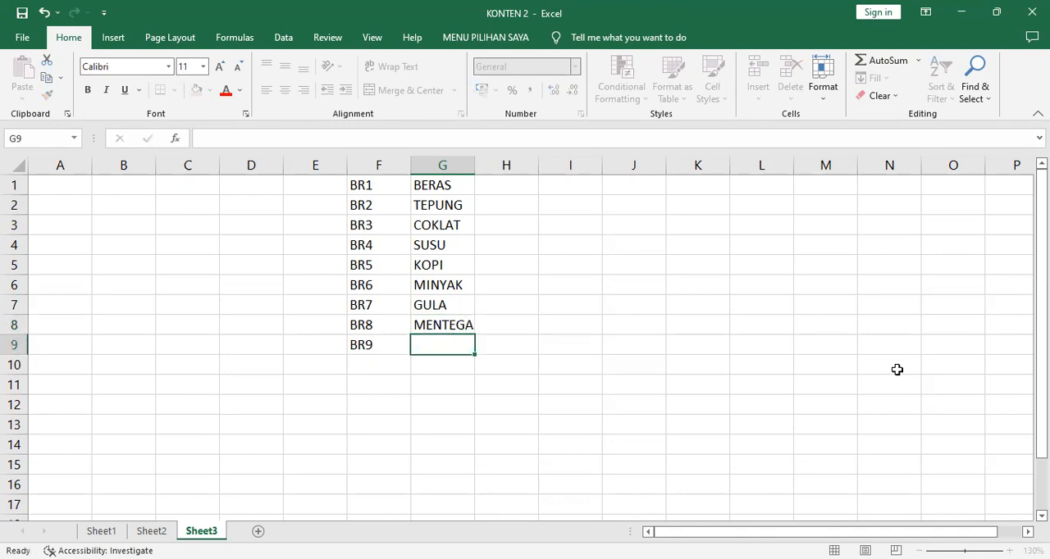
key(Return)
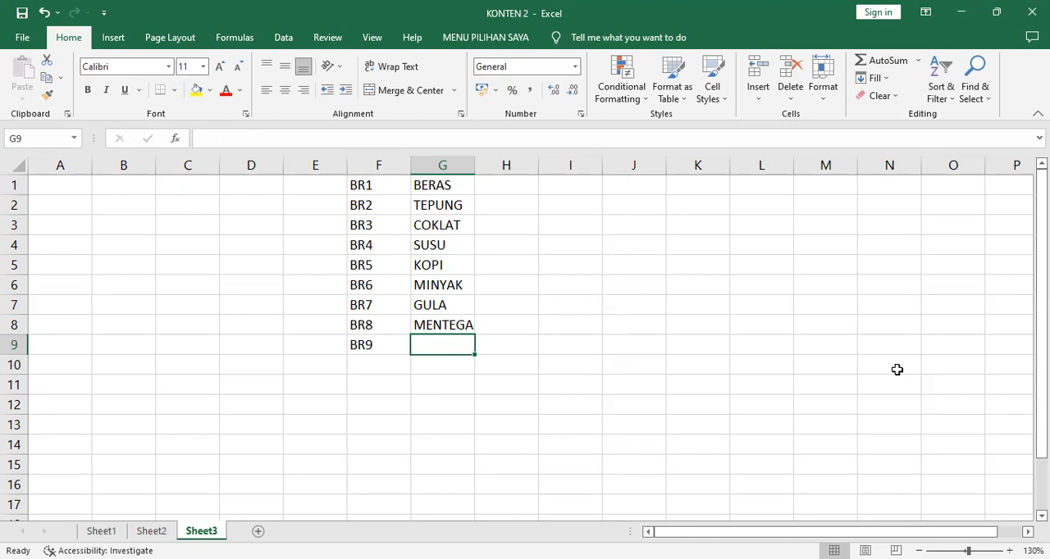
double_click(472, 164)
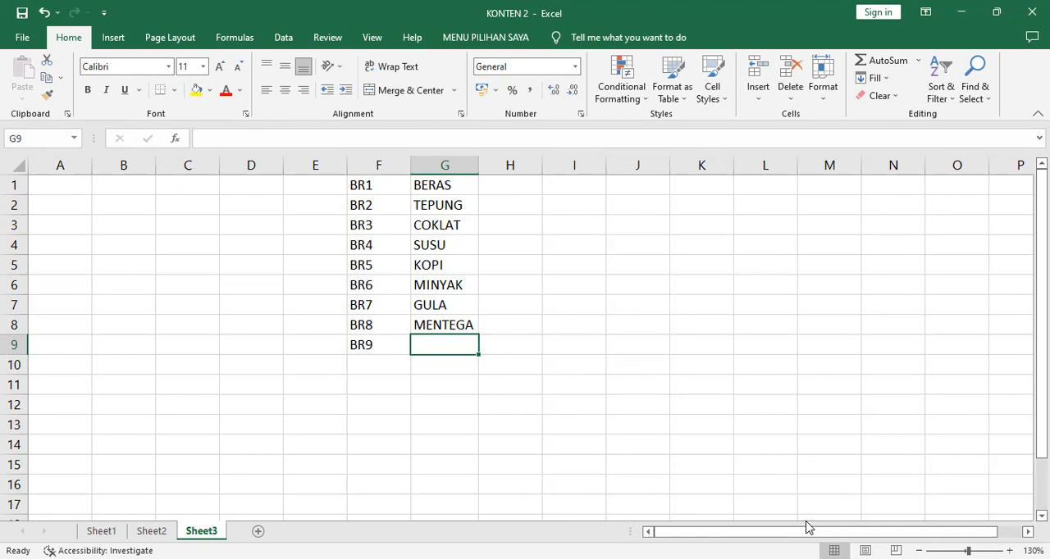
text(GARAM)
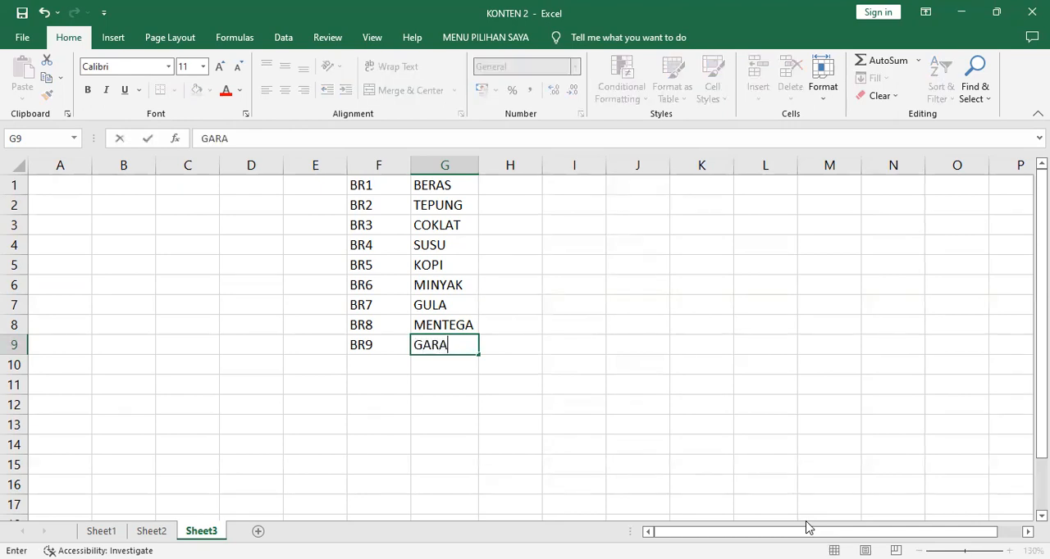
key(Return)
- Enter the base prices 15, 9, 12 and 13 in cells H1 to H4 for BERAS through SUSU
click(500, 187)
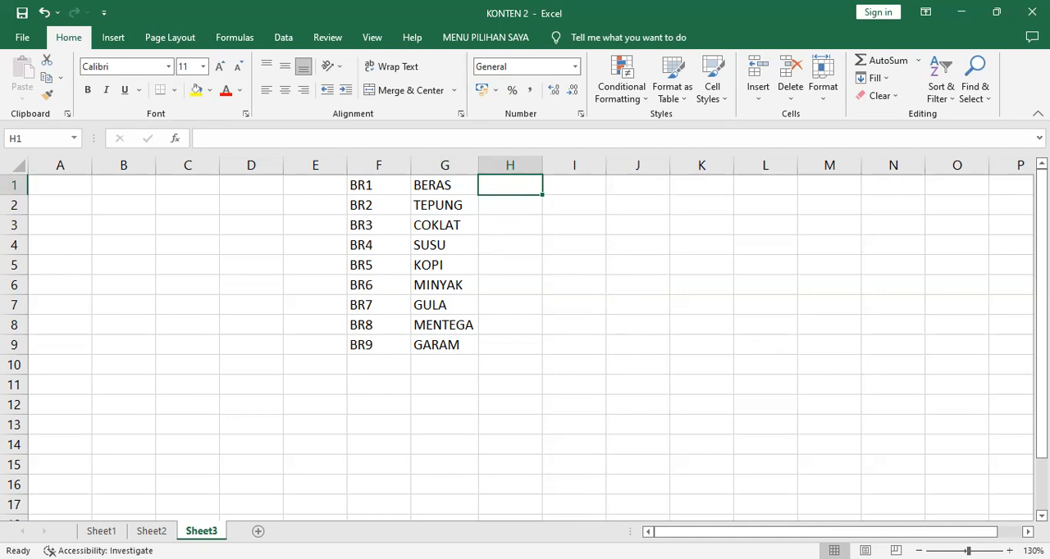
text(15)
key(Return)
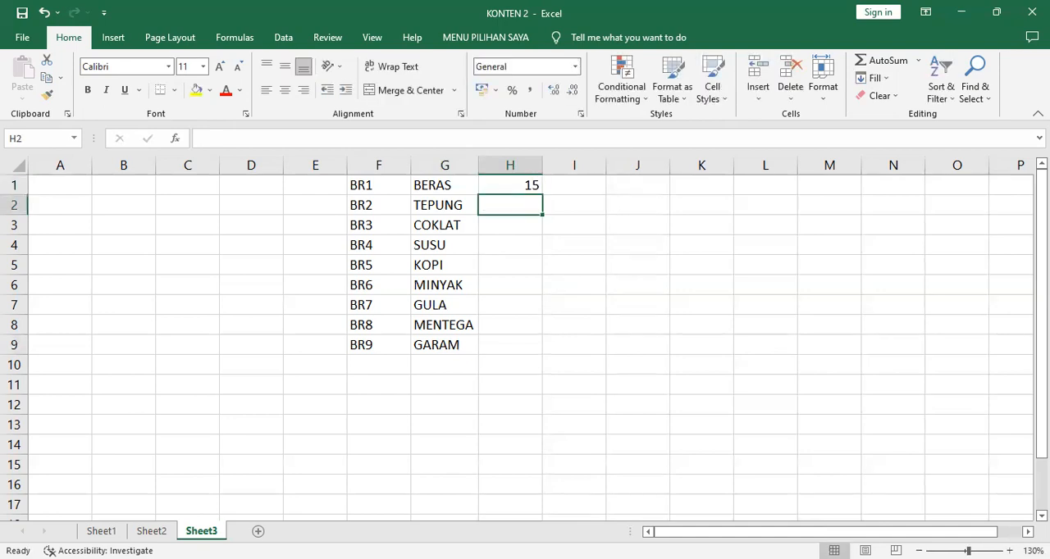
text(9)
key(Return)
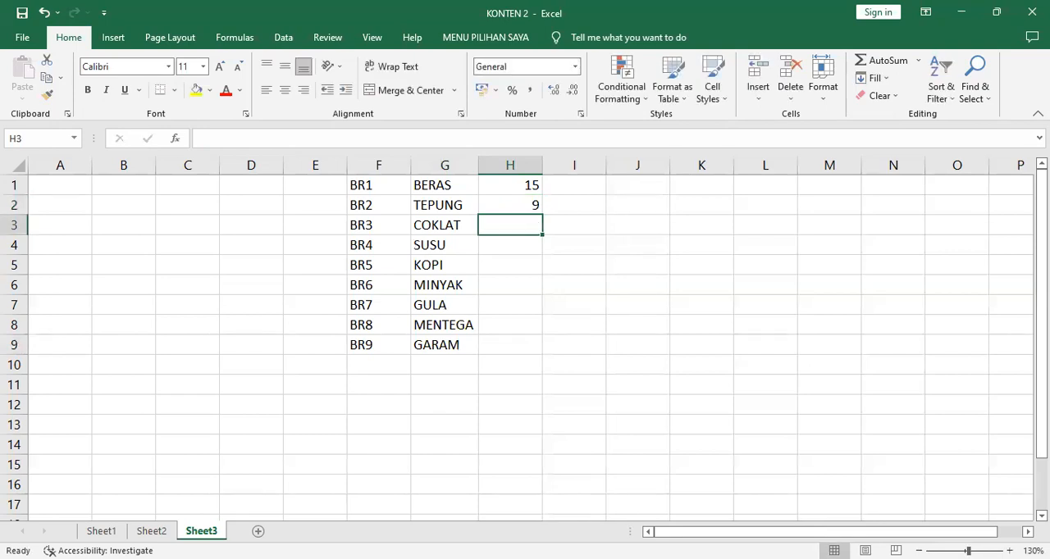
text(12)
key(Return)
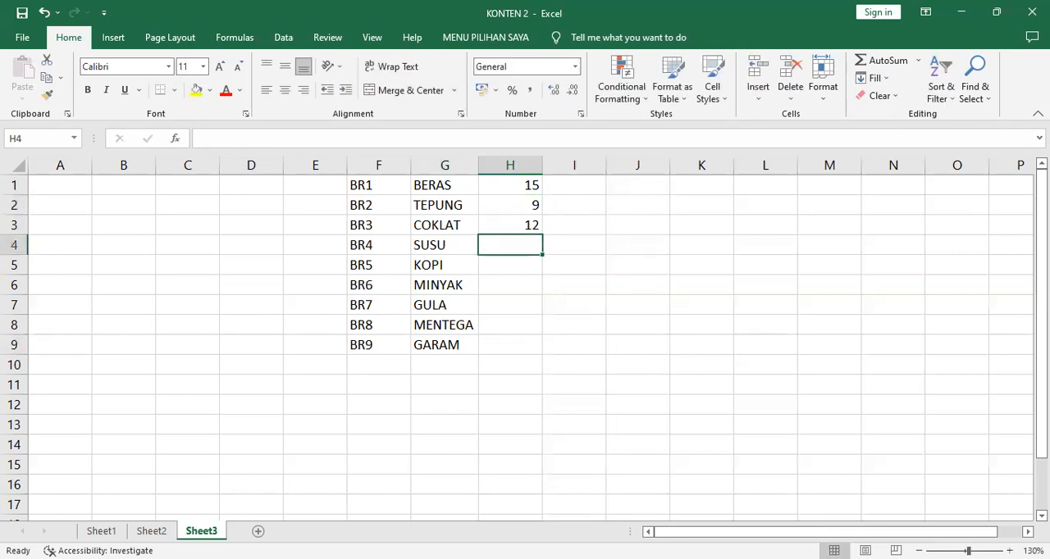
text(13)
key(Return)
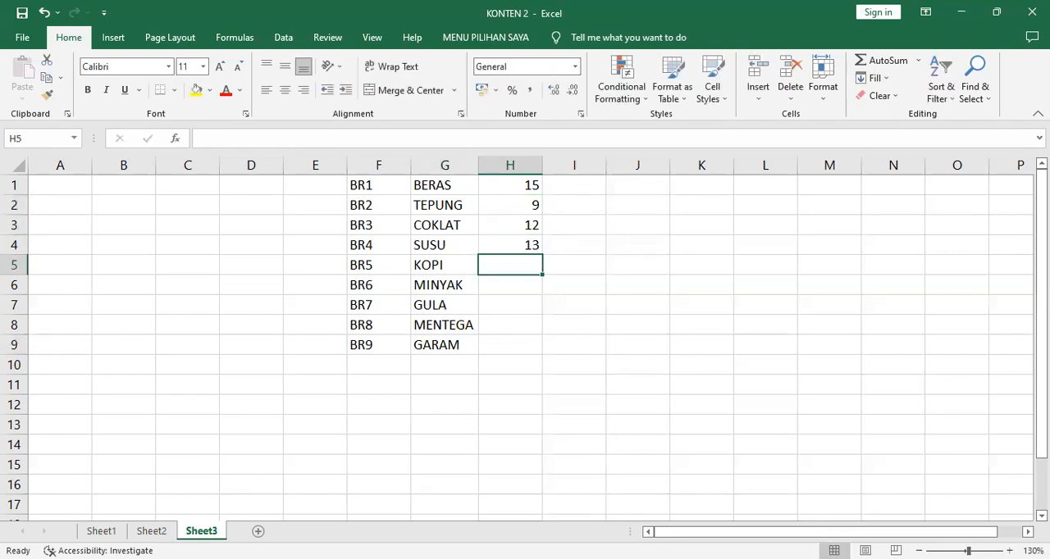
- Enter 8, 30, 25, 16 and 5 in cells H5 to H9 for KOPI through GARAM
text(8)
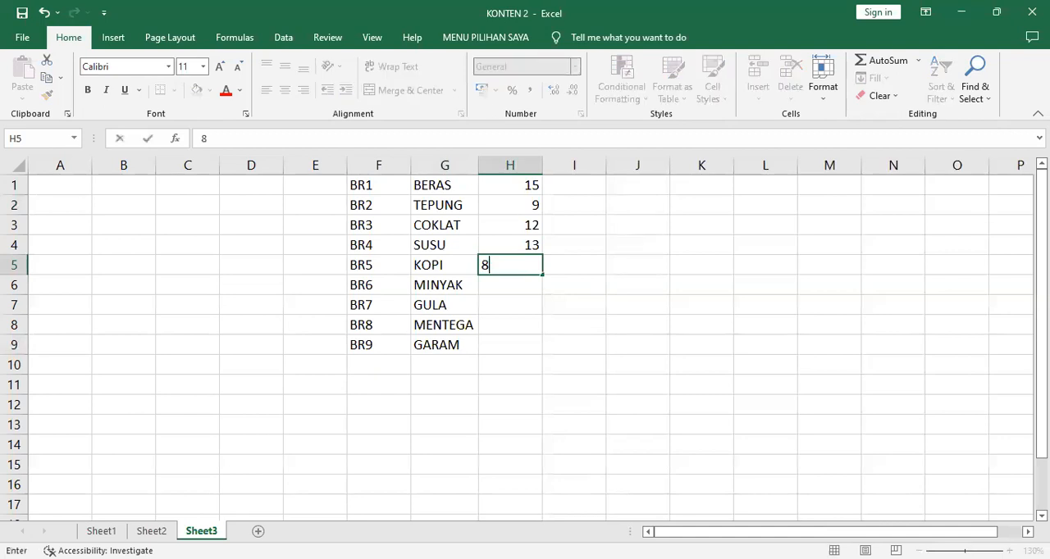
key(Return)
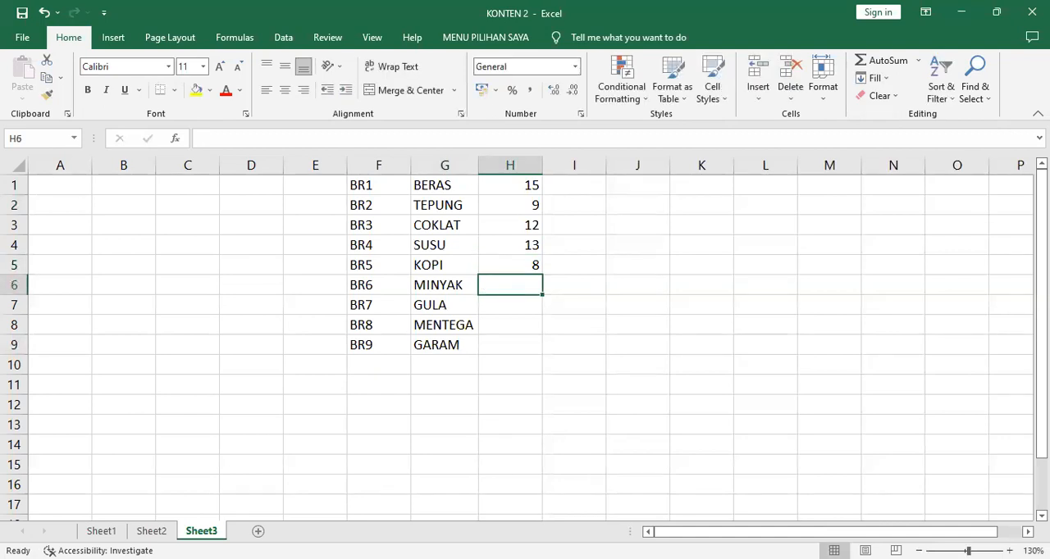
text(30)
key(Return)
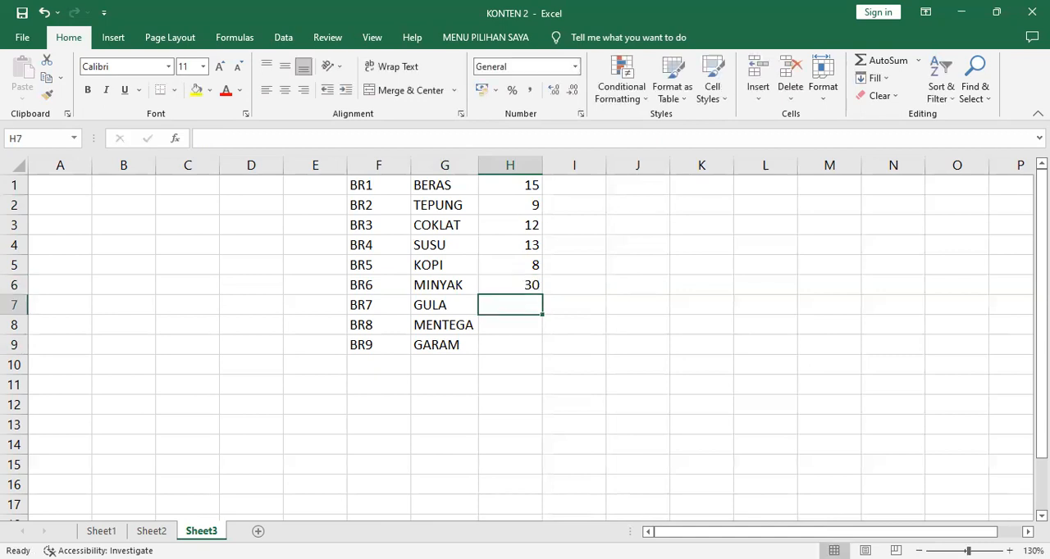
text(25)
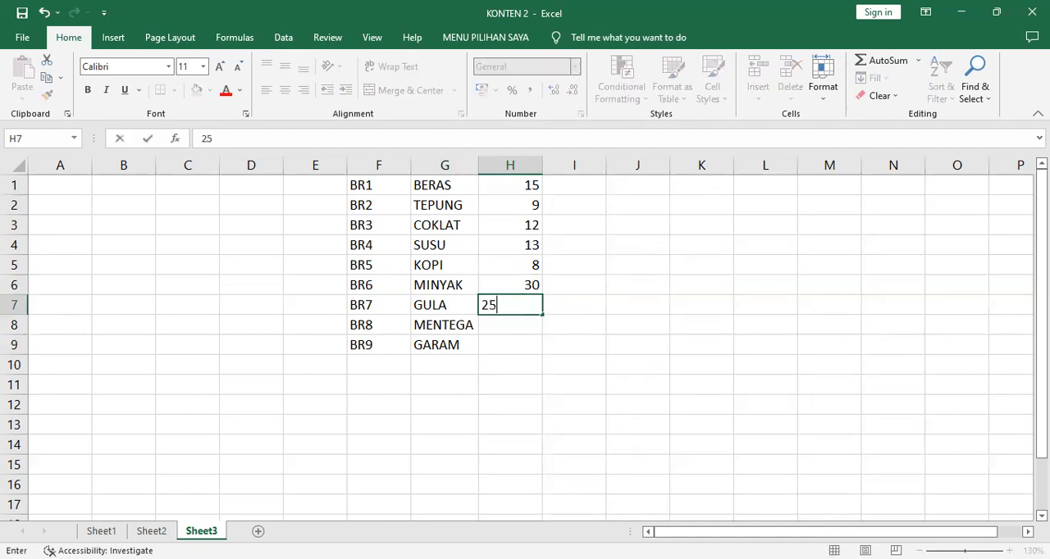
key(Return)
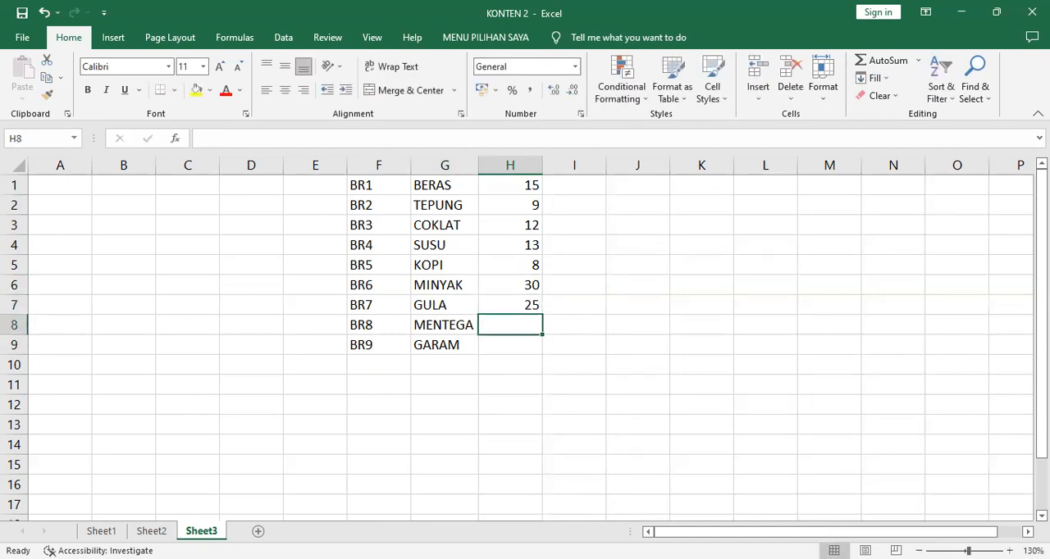
text(16)
key(Return)
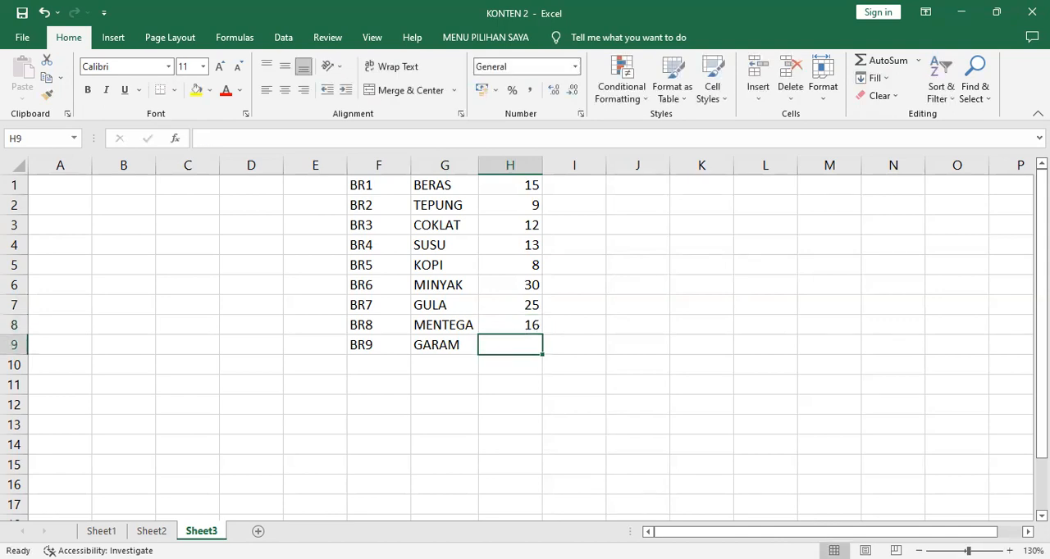
text(5)
key(Return)
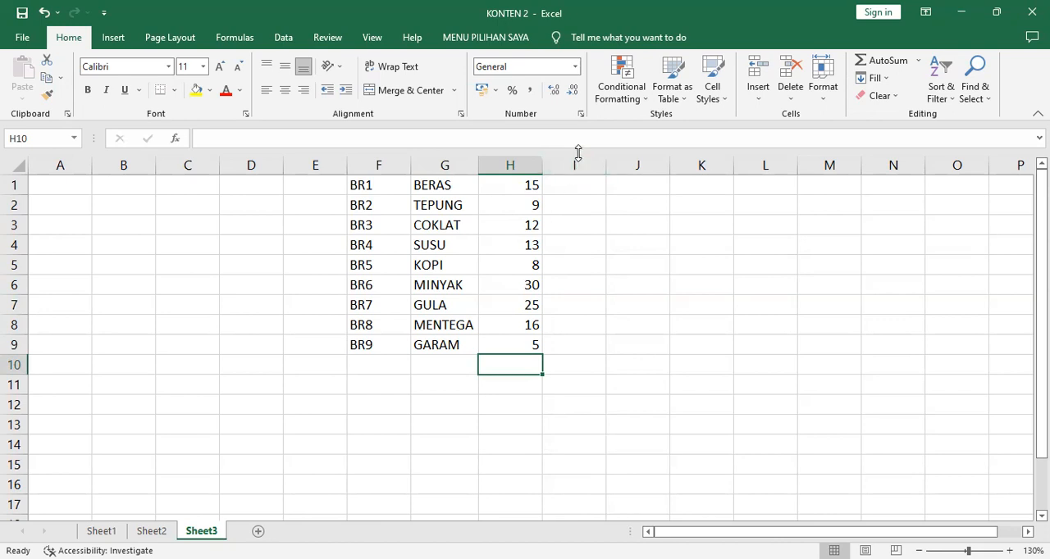
- Enter the formula =H1*1000 in cell I1 and fill it down to I9
click(576, 184)
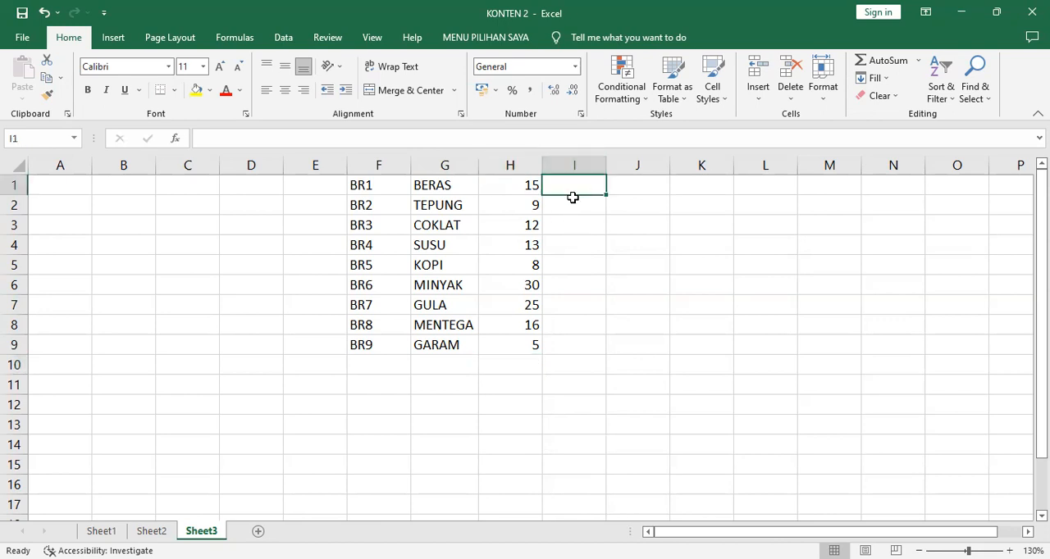
text(=)
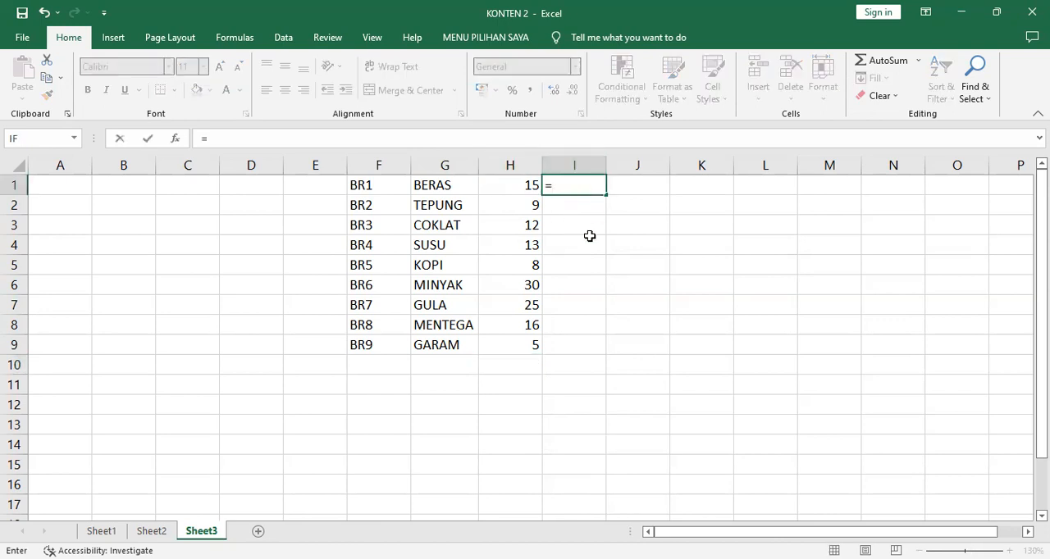
click(523, 190)
text(*1000)
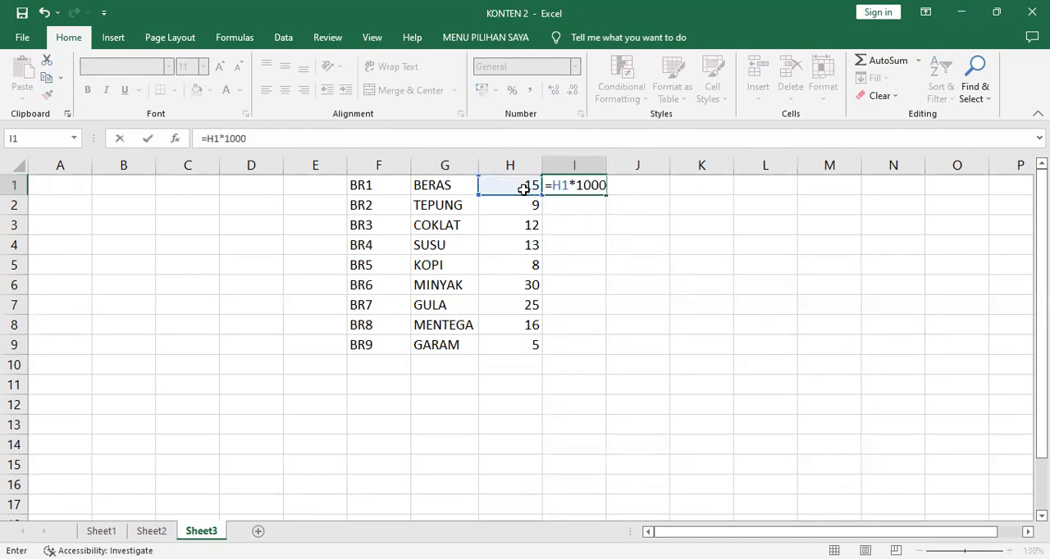
key(Return)
click(589, 187)
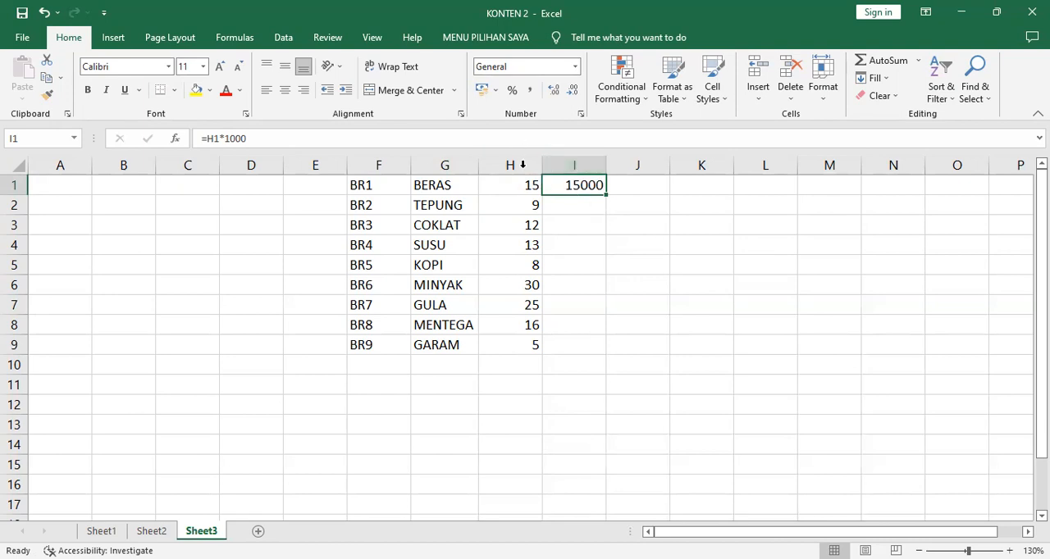
double_click(606, 197)
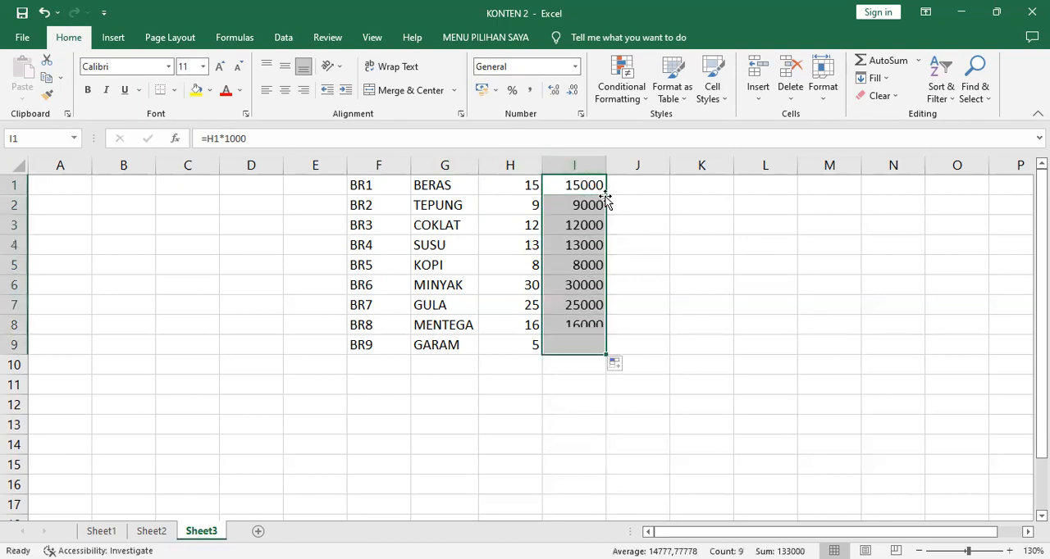
- Try to replace the numbers in H1:H9 with a regular paste of the copied range I1:I9
click(46, 77)
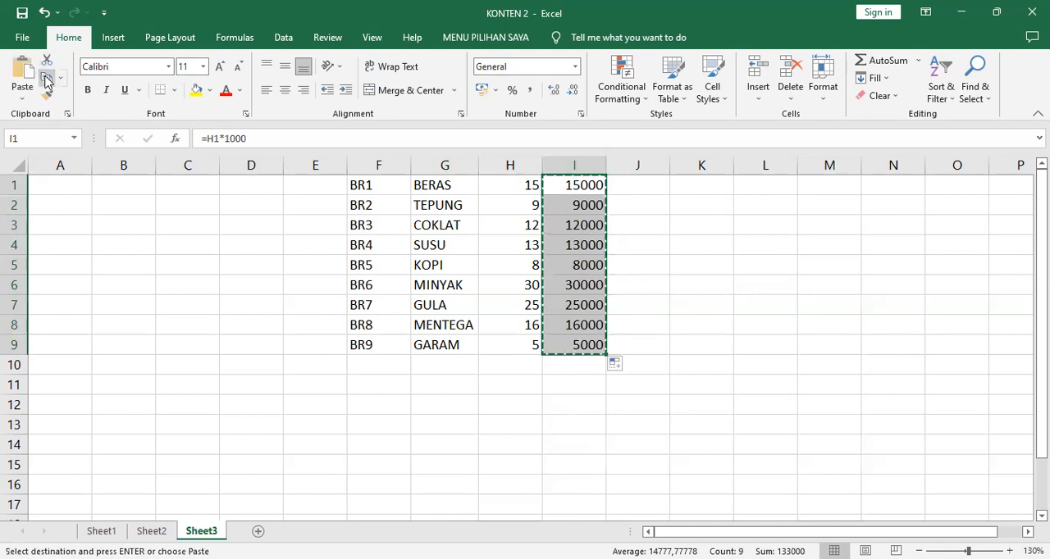
click(518, 185)
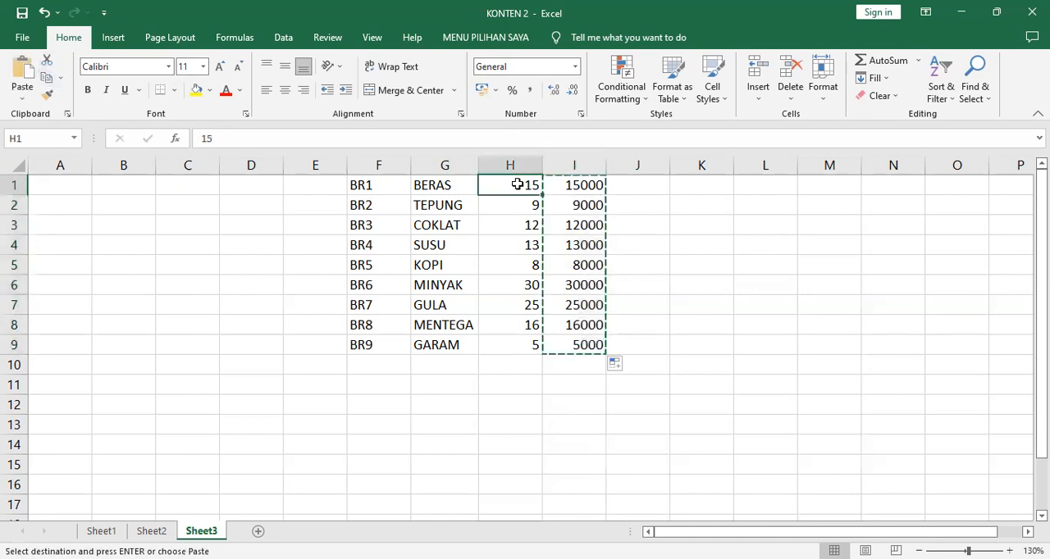
click(25, 68)
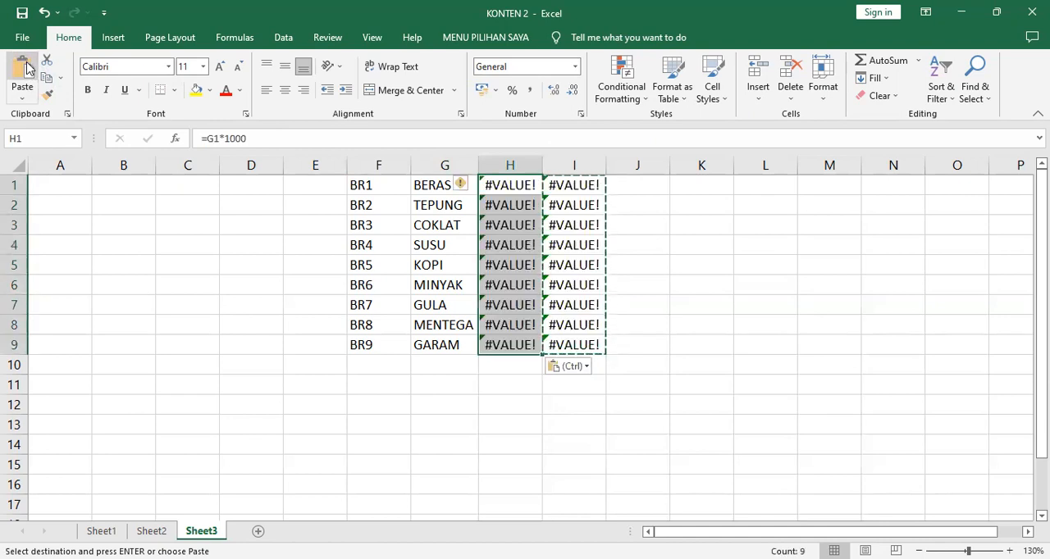
- Undo the regular paste over H1:H9 and select cell H1 again
click(46, 12)
click(509, 183)
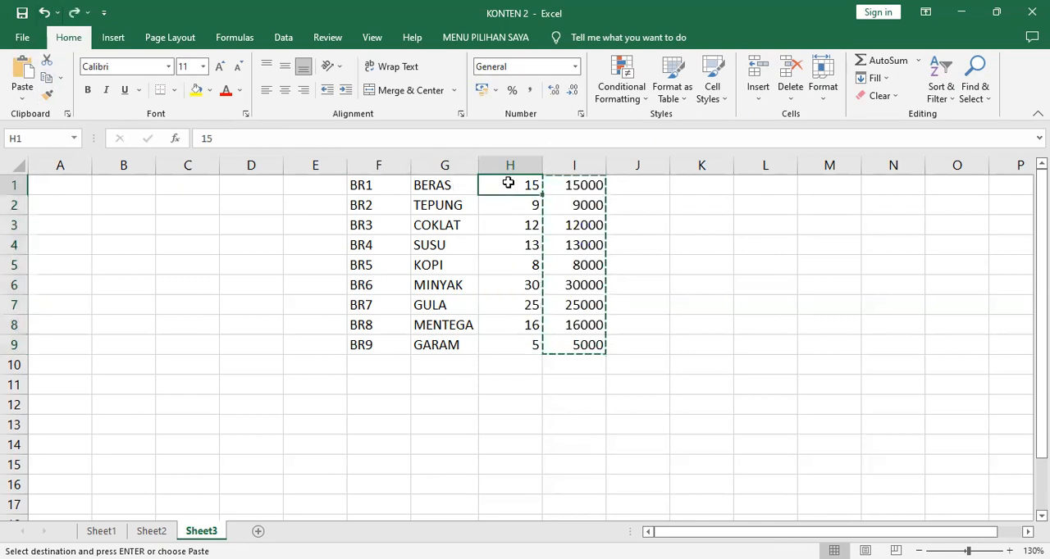
click(23, 104)
click(64, 260)
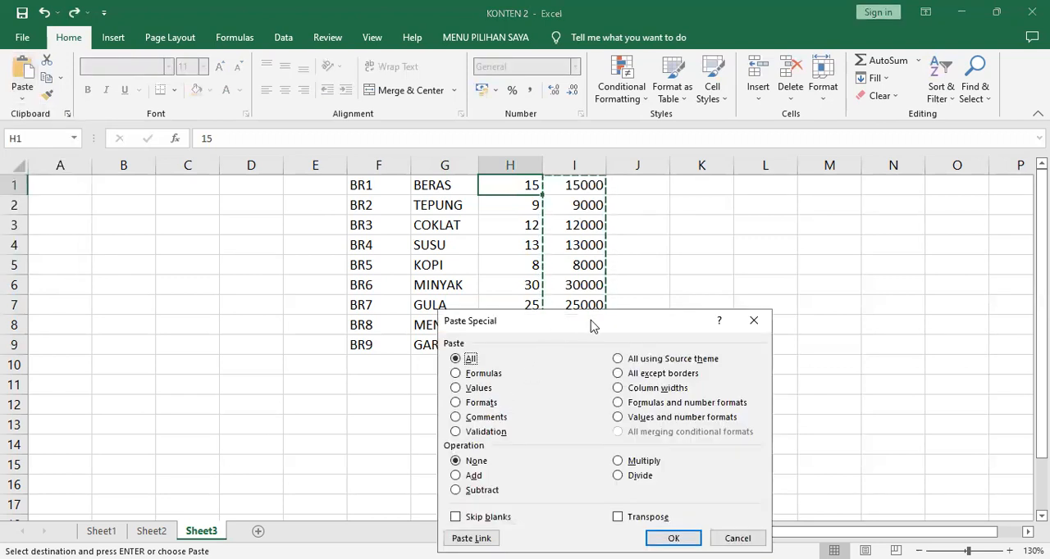
drag(593, 326, 755, 189)
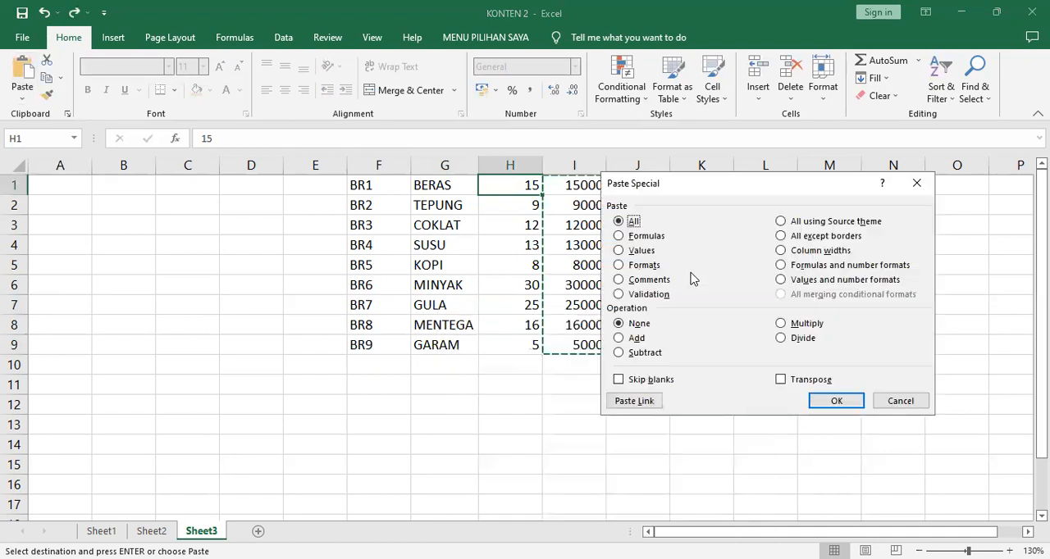
click(638, 251)
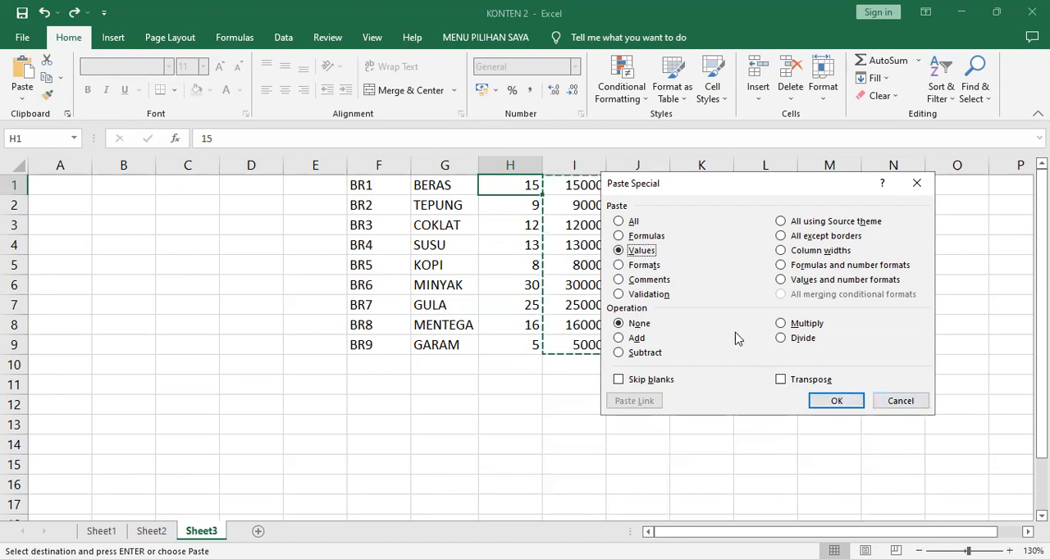
click(907, 402)
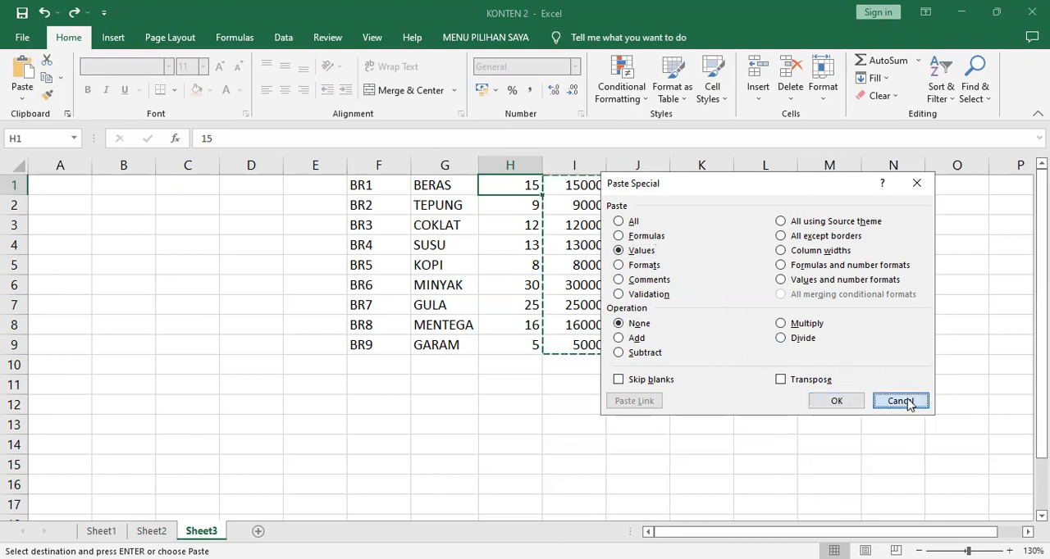
click(901, 401)
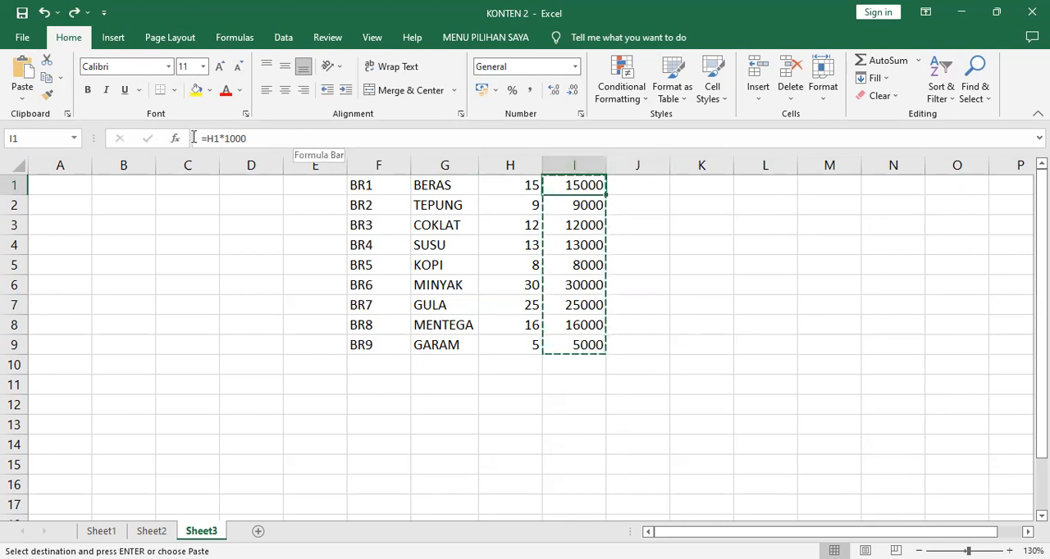
- Paste the copied range I1:I9 over H1:H9 as values only, using Paste Special
click(525, 184)
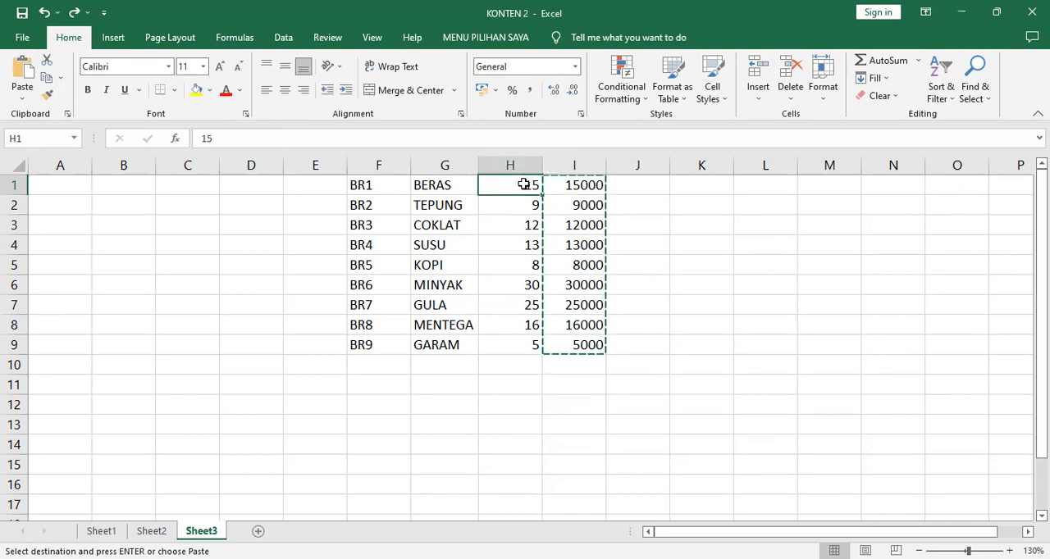
click(27, 105)
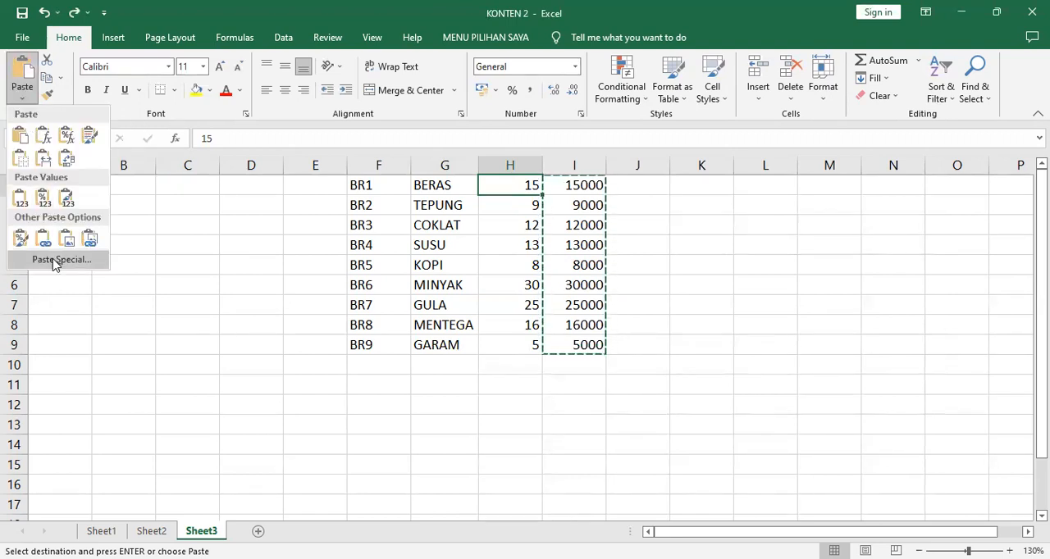
key(s)
key(v)
click(837, 407)
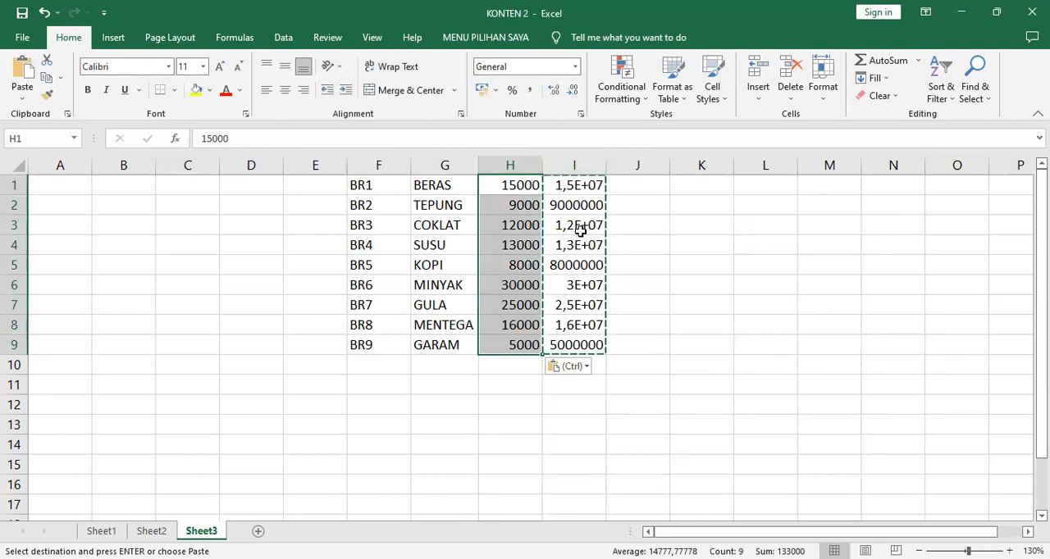
- Clear the helper formulas from column I
click(578, 166)
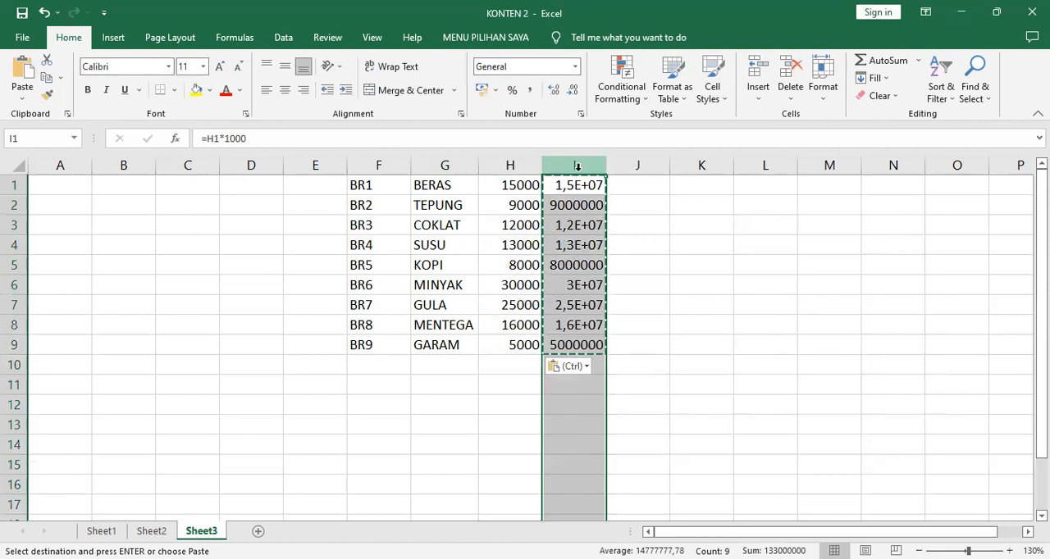
key(Delete)
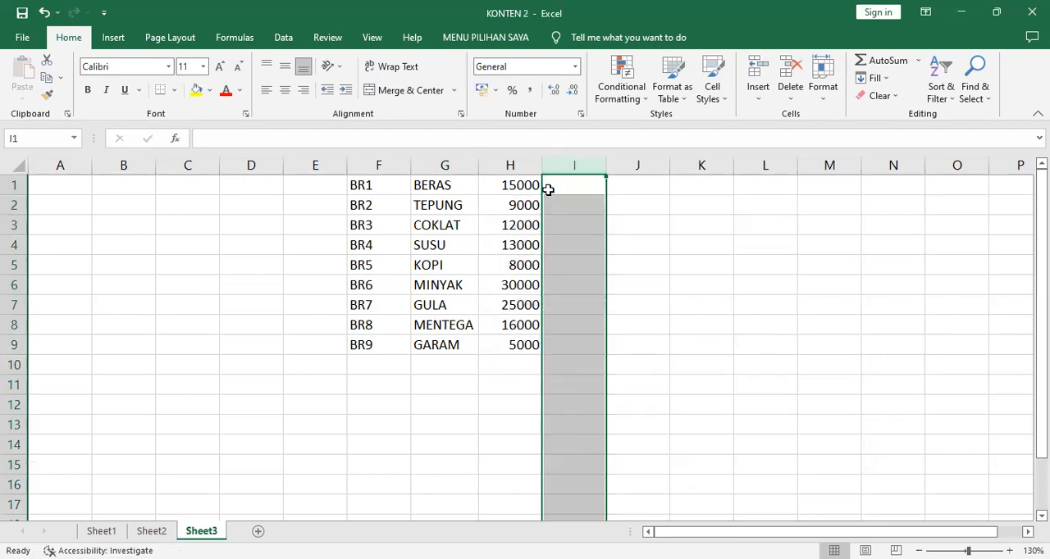
click(520, 187)
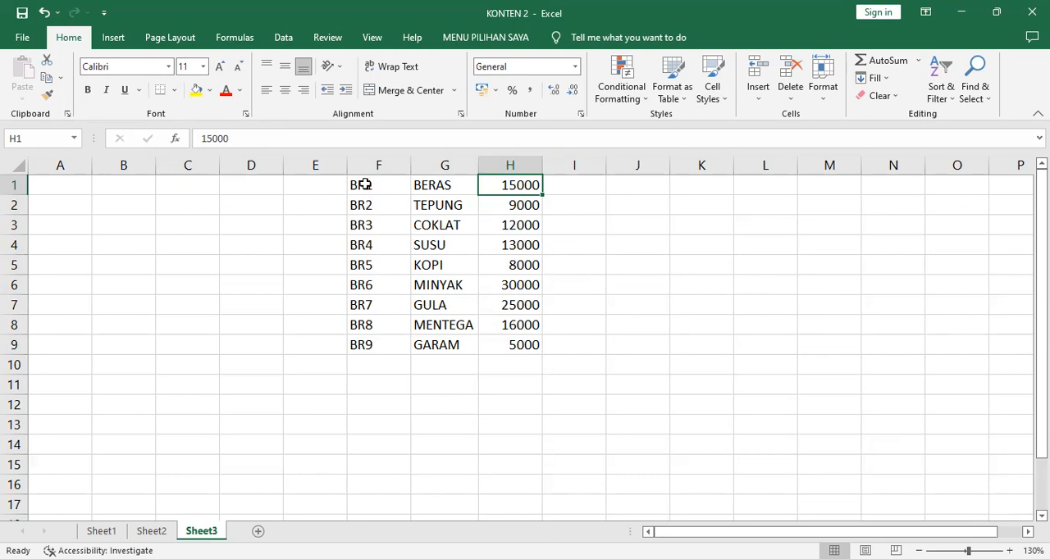
- Name the item table in F1:H9 HARGA
click(364, 184)
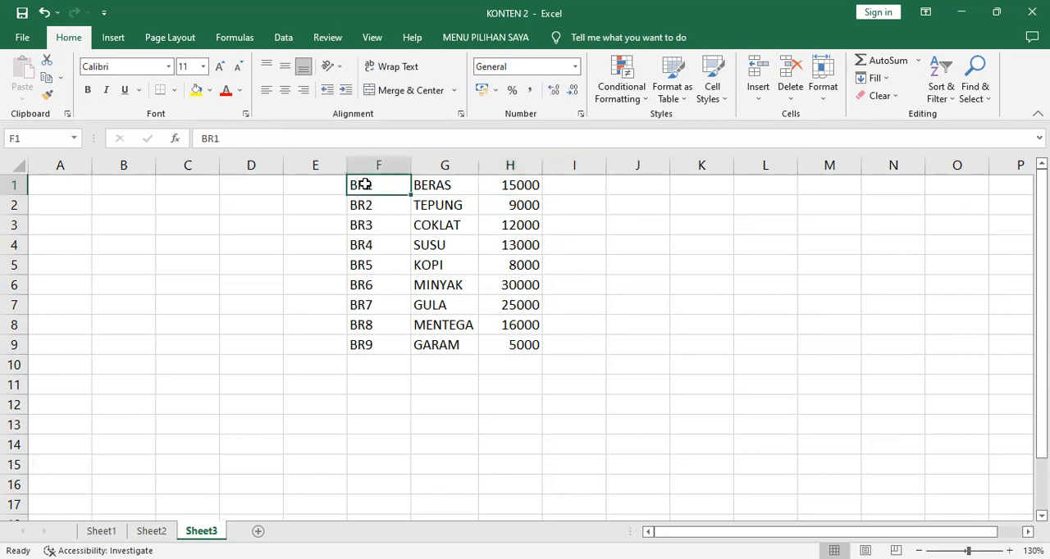
shift+click(526, 345)
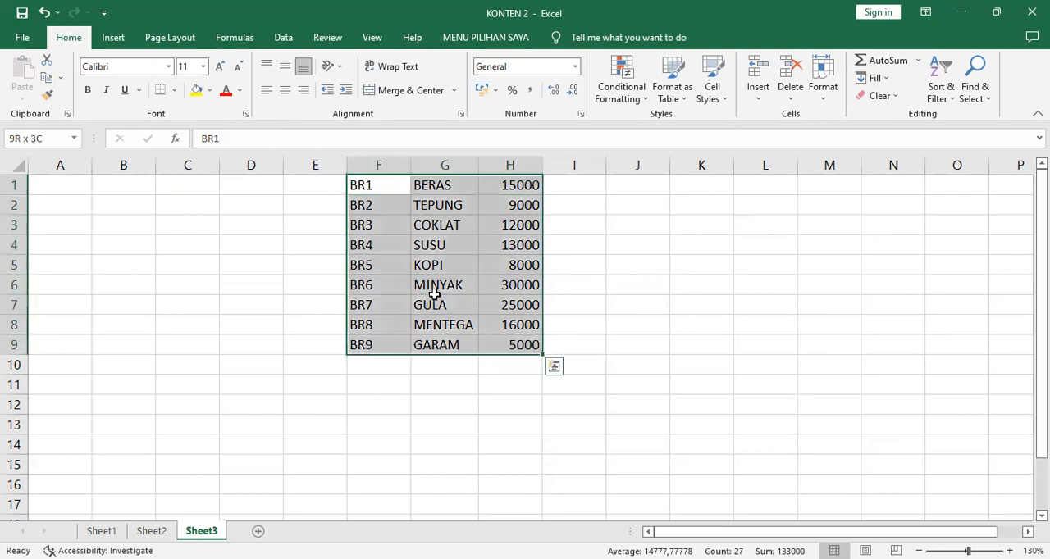
click(44, 133)
text(HARGA)
key(Return)
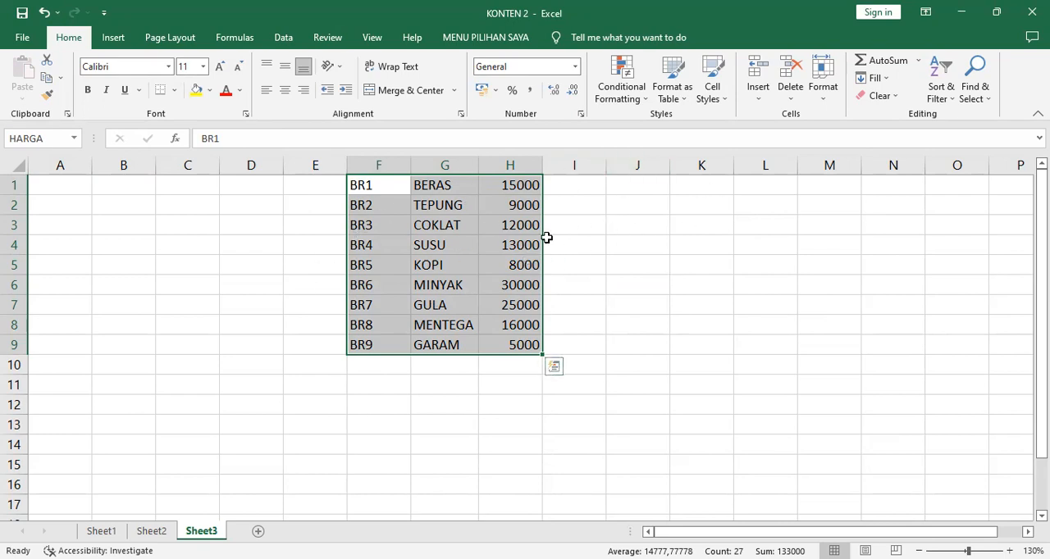
- Apply the comma number style to the prices in column H of Sheet3
click(510, 164)
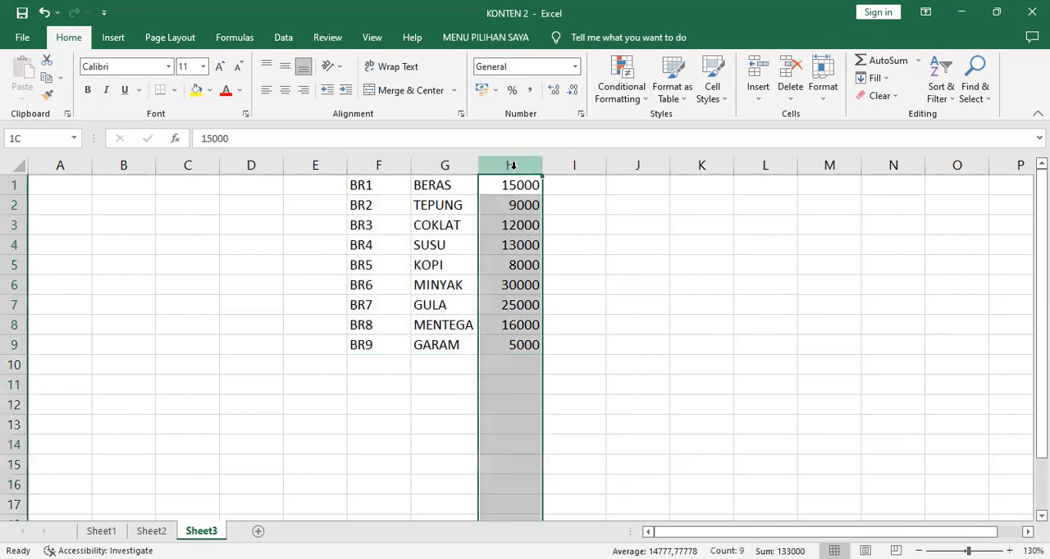
click(531, 90)
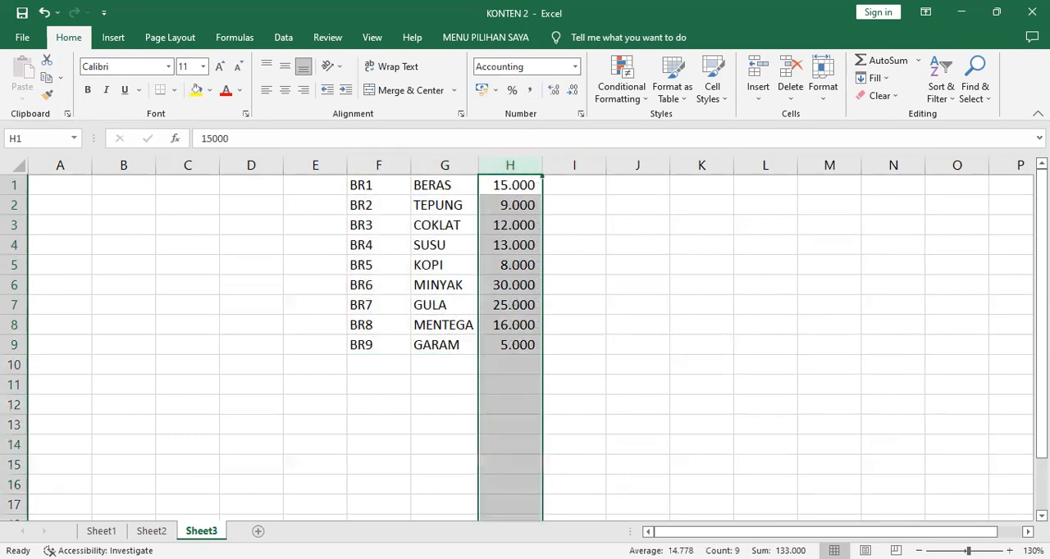
key(ctrl+Page_Up)
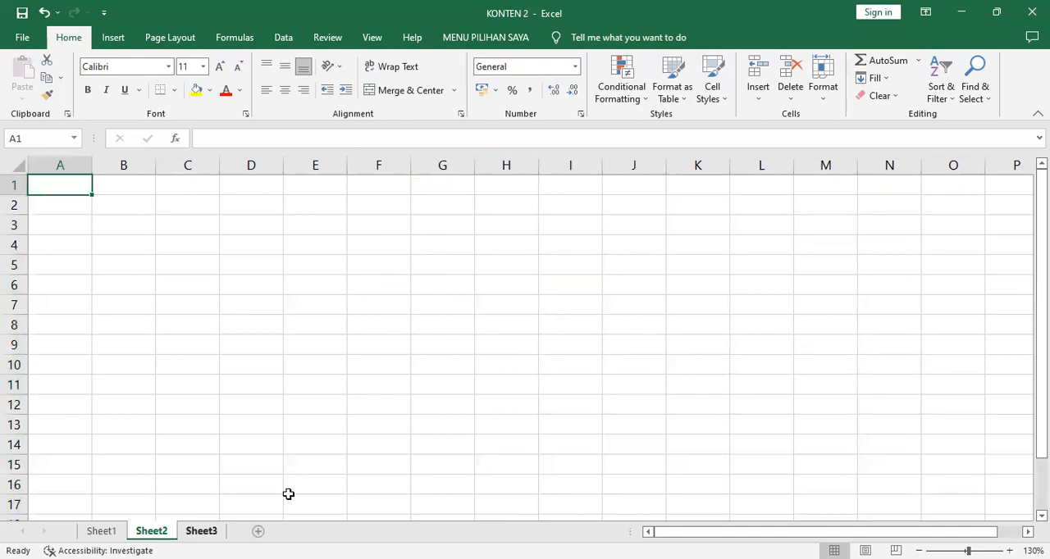
key(ctrl+Page_Down)
click(663, 286)
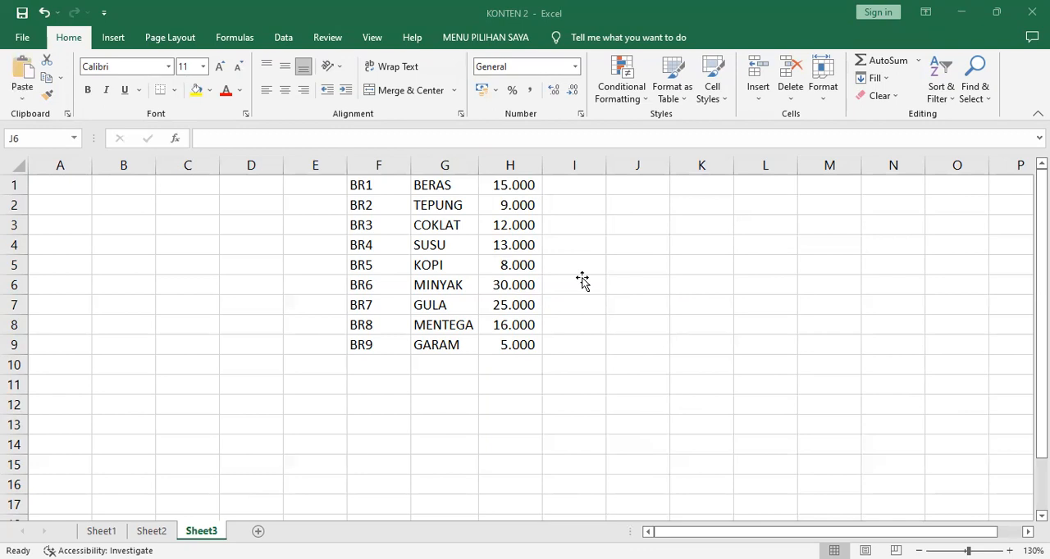
- Paste the captured picture of the price list into Sheet2 and move it over columns K to O
key(ctrl+Page_Up)
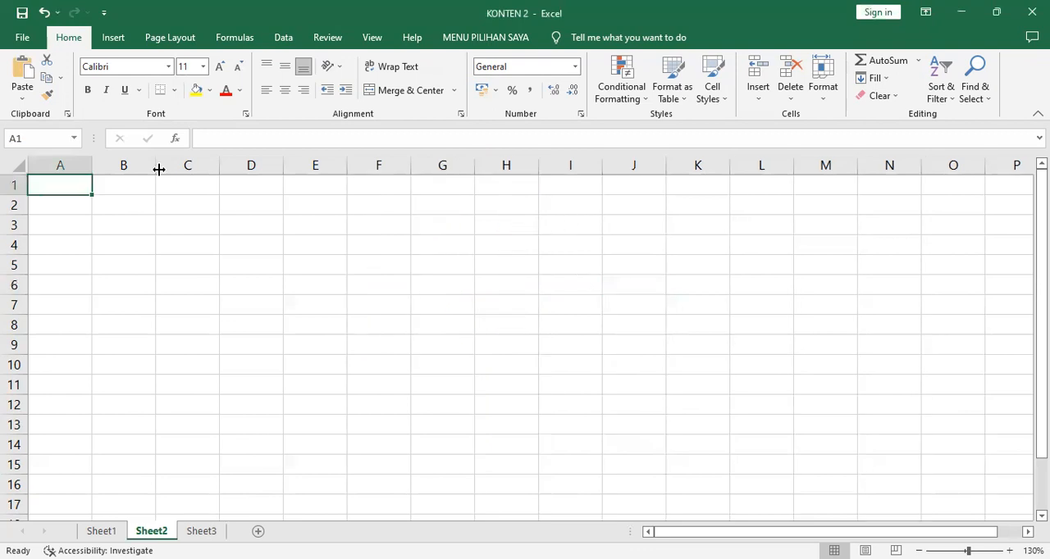
click(23, 72)
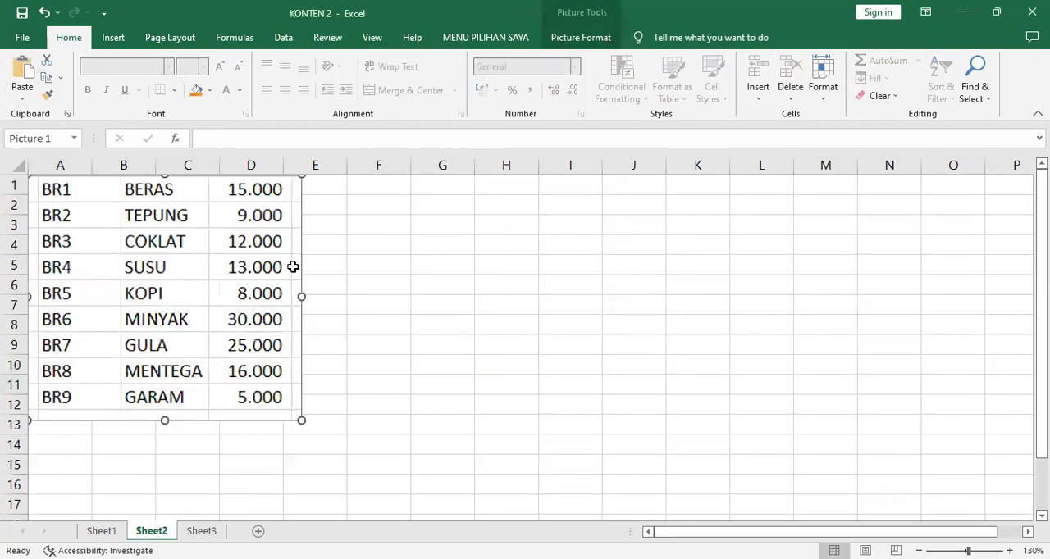
drag(166, 267, 830, 283)
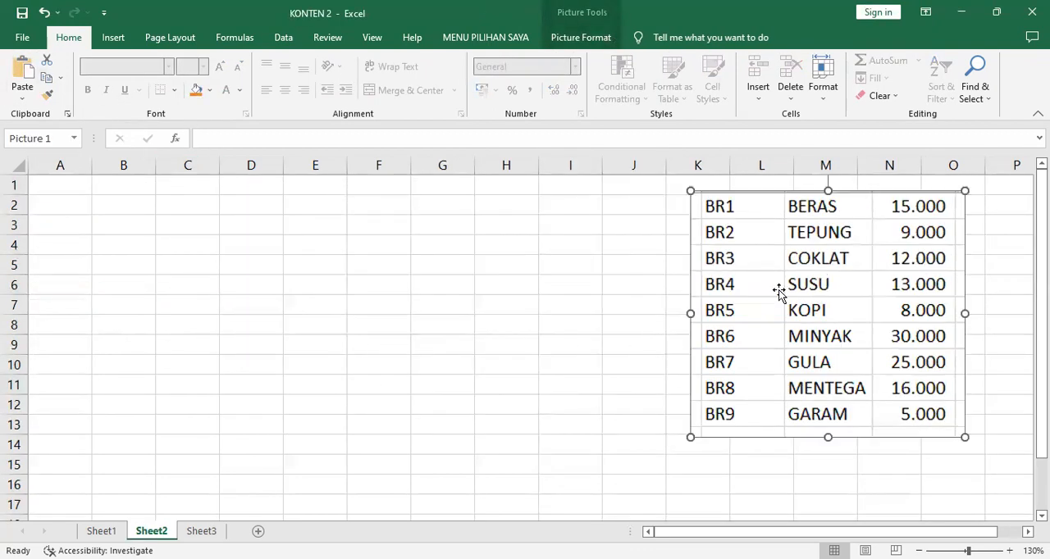
- Enter the item code BR7 in cell E1 of Sheet2
click(314, 185)
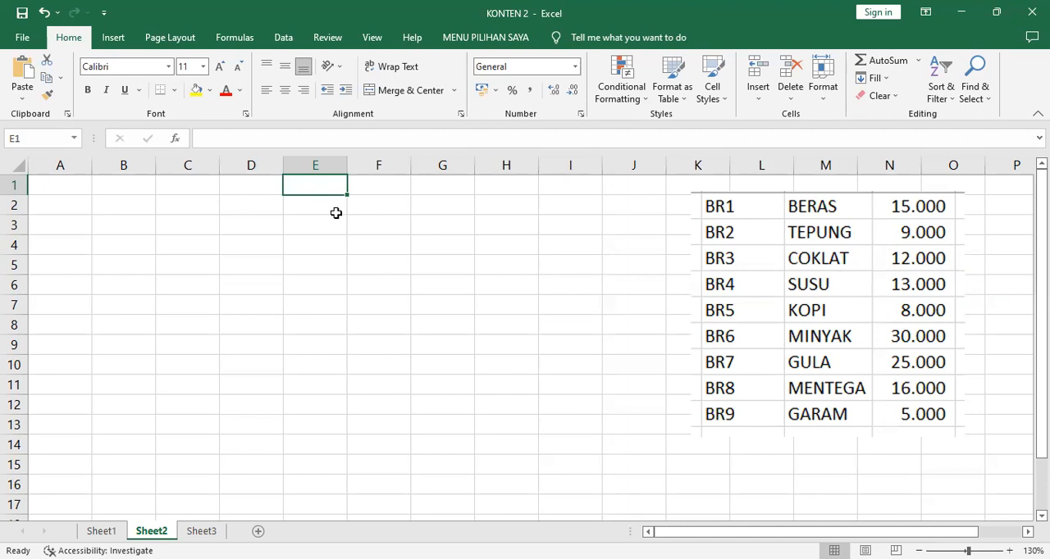
text(BR7)
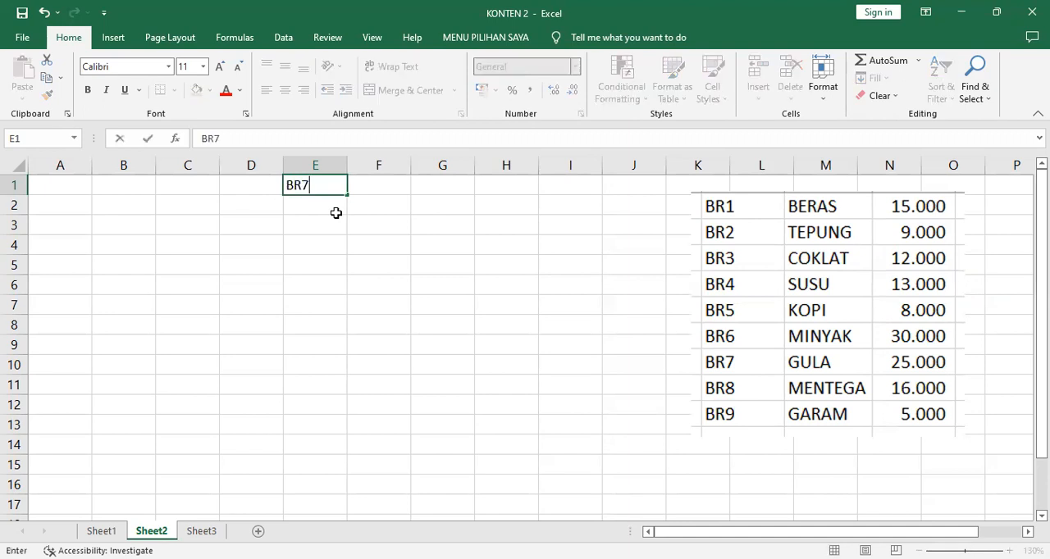
key(Return)
- Insert a VLOOKUP function in cell F1 with E1 as the lookup value and HARGA as the table array
click(376, 185)
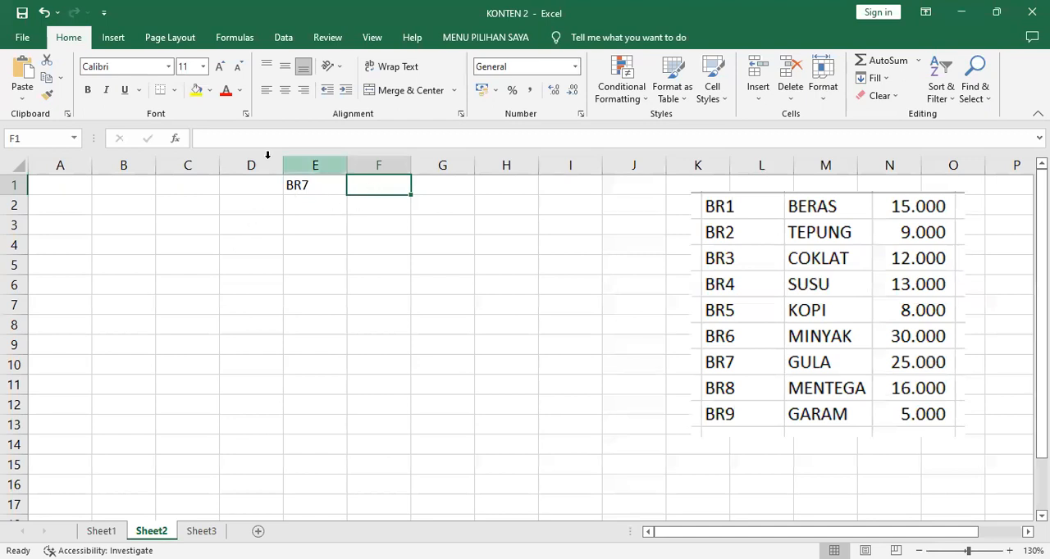
click(175, 139)
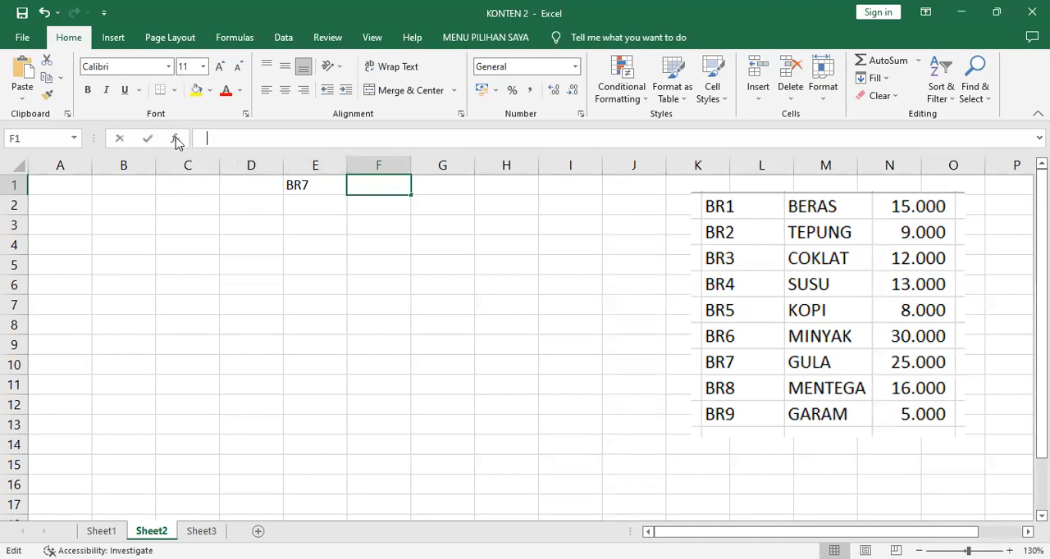
click(660, 273)
click(828, 395)
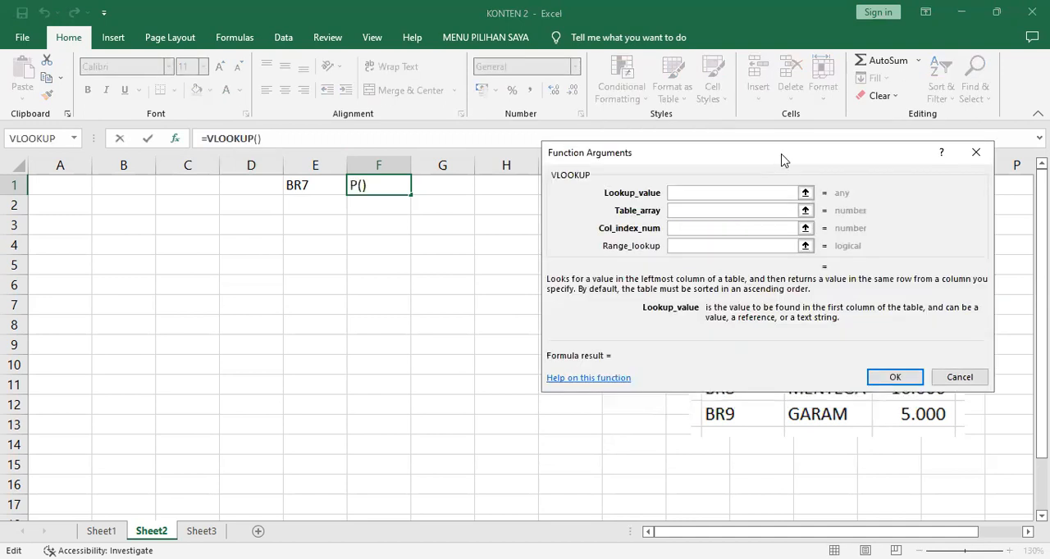
drag(761, 152, 370, 228)
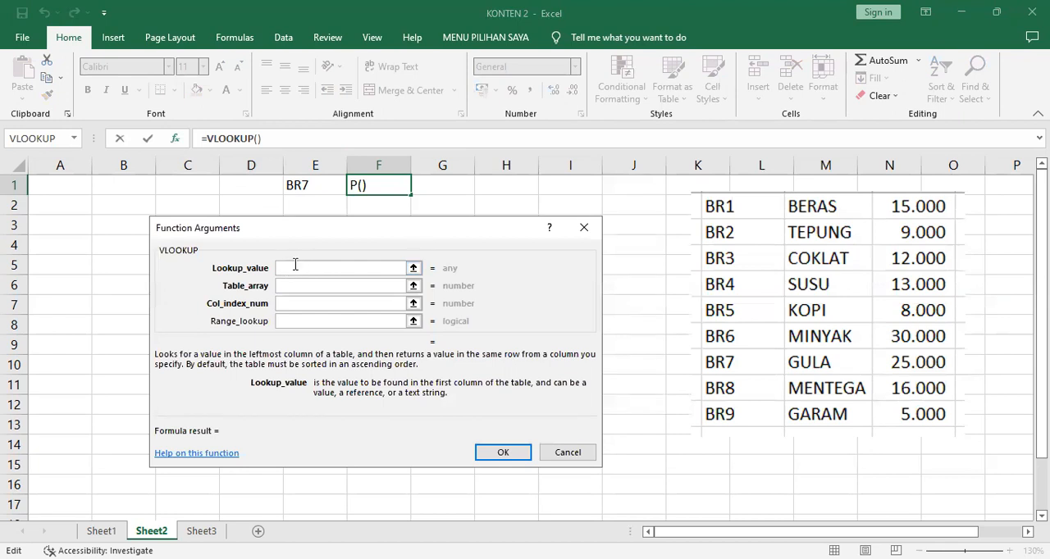
click(314, 182)
click(307, 286)
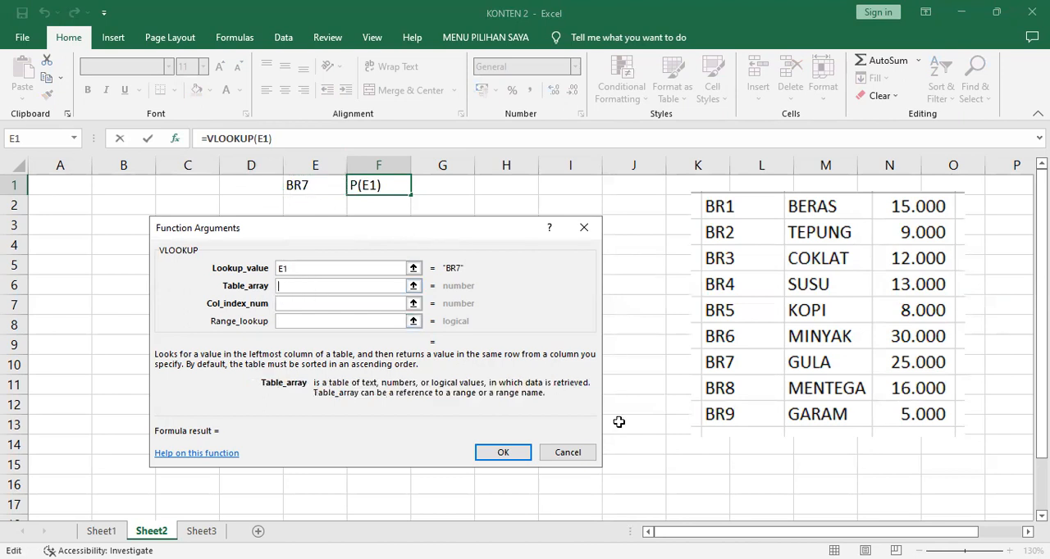
text(HARGA)
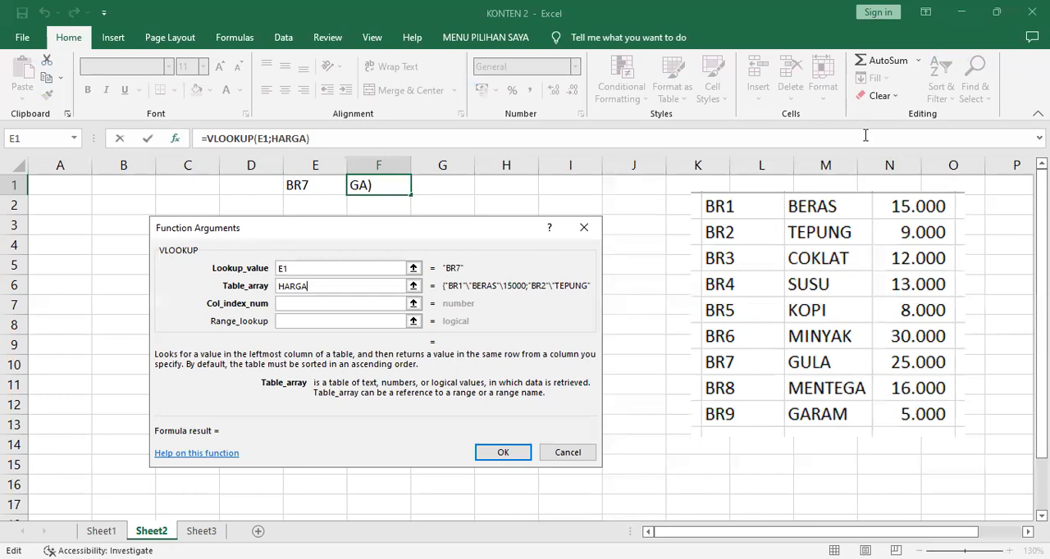
text(2)
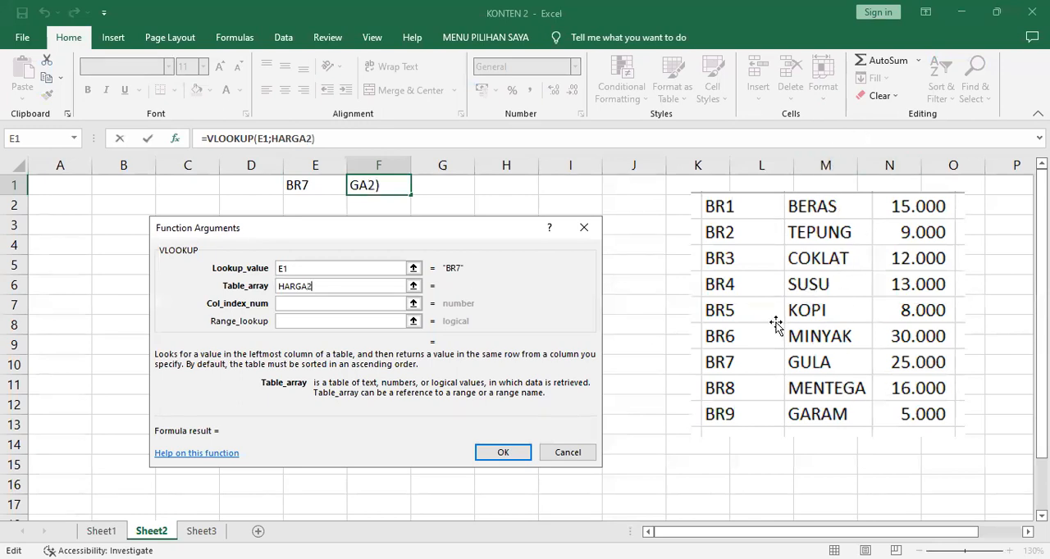
key(BackSpace)
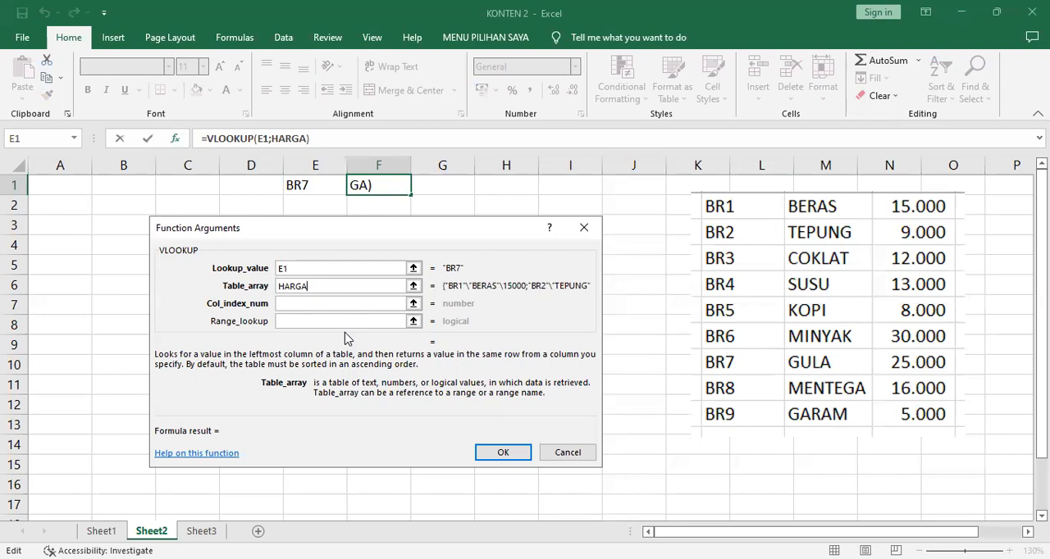
- Set the VLOOKUP's column index number to 2 and its range lookup to 0
click(335, 308)
text(2)
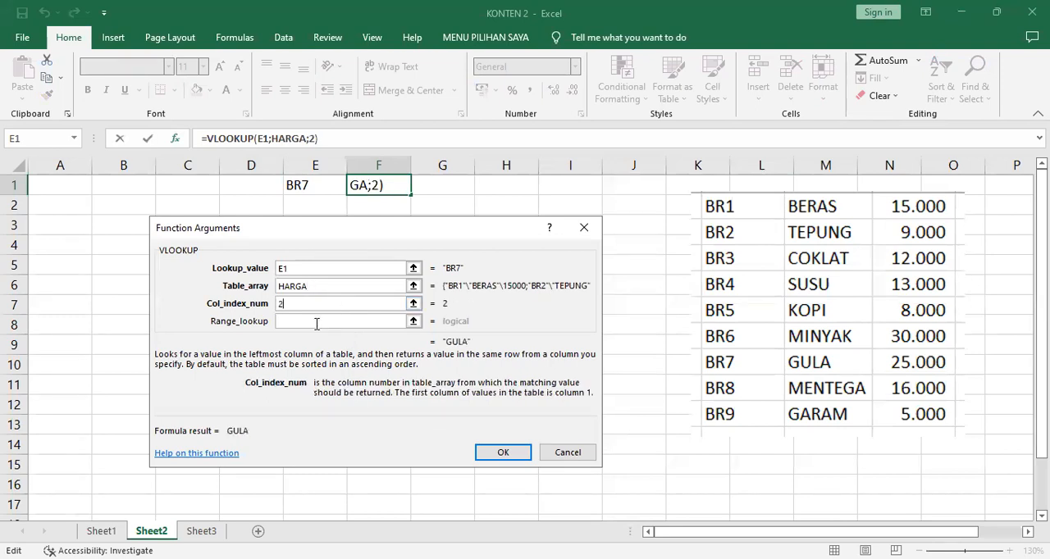
click(317, 321)
text(0)
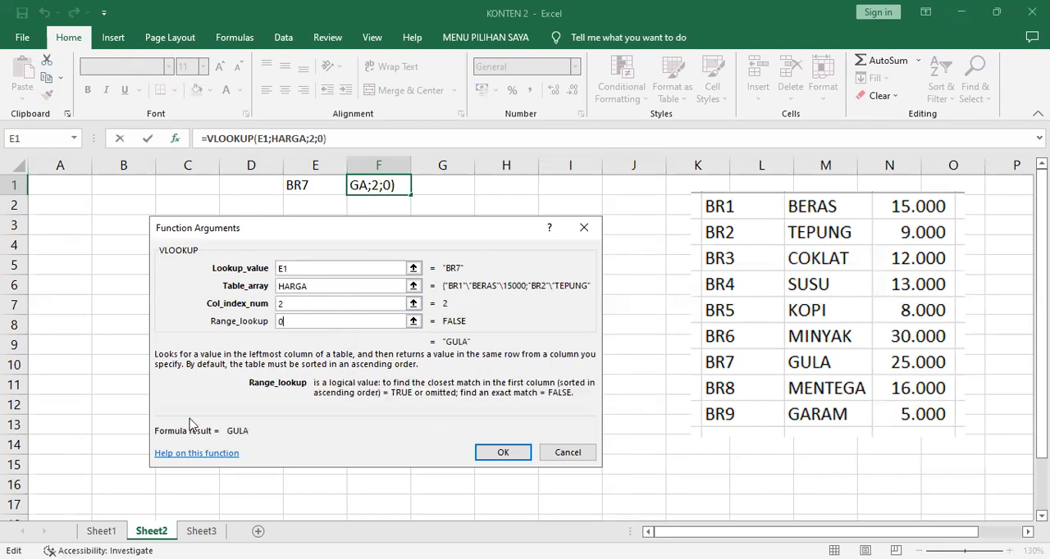